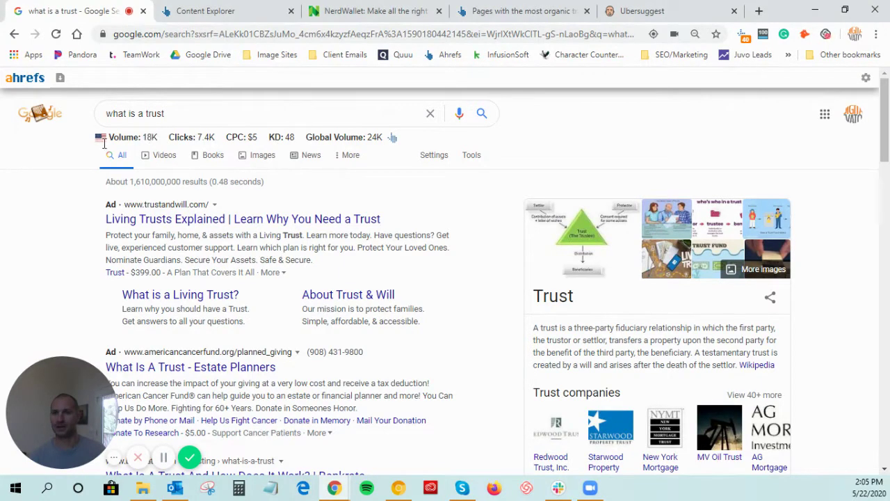
# Step: Examine the keyword metrics for "what is a trust" and the page and domain metrics of its top-ranking results
pyautogui.moveTo(147, 137)
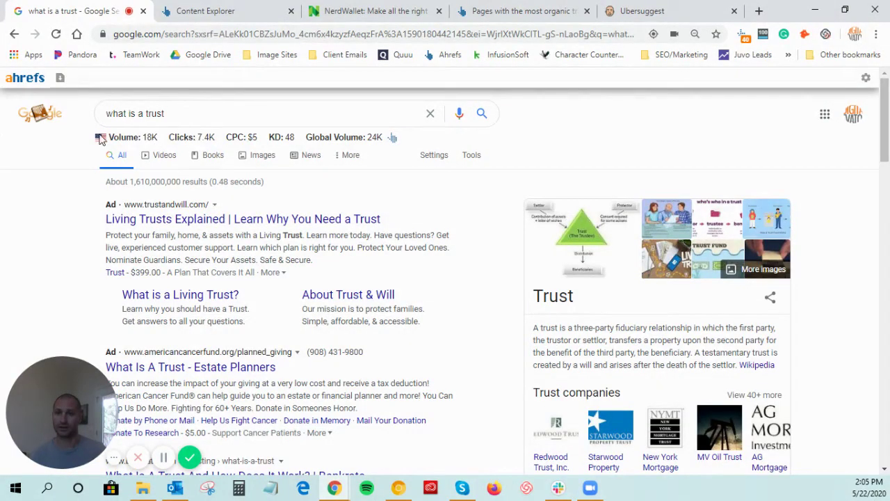
pyautogui.scroll(-4, 77, 232)
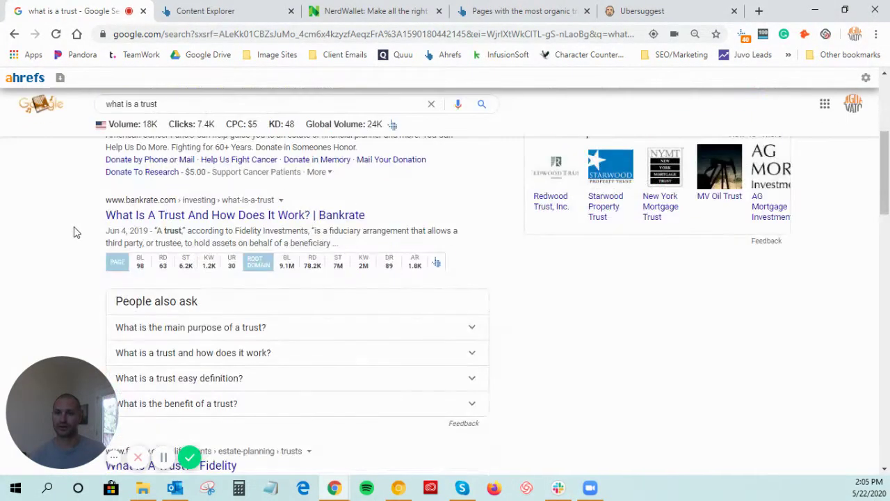
pyautogui.scroll(-1, 76, 232)
pyautogui.scroll(1, 313, 264)
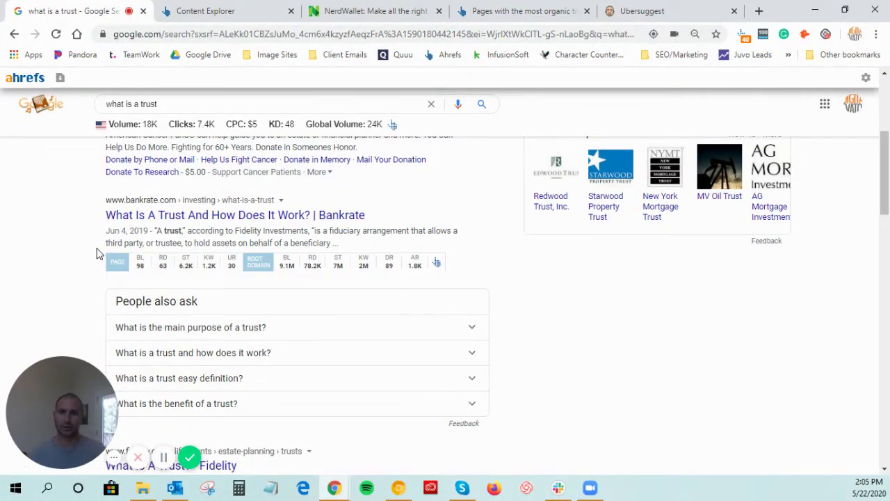
pyautogui.scroll(-4, 88, 253)
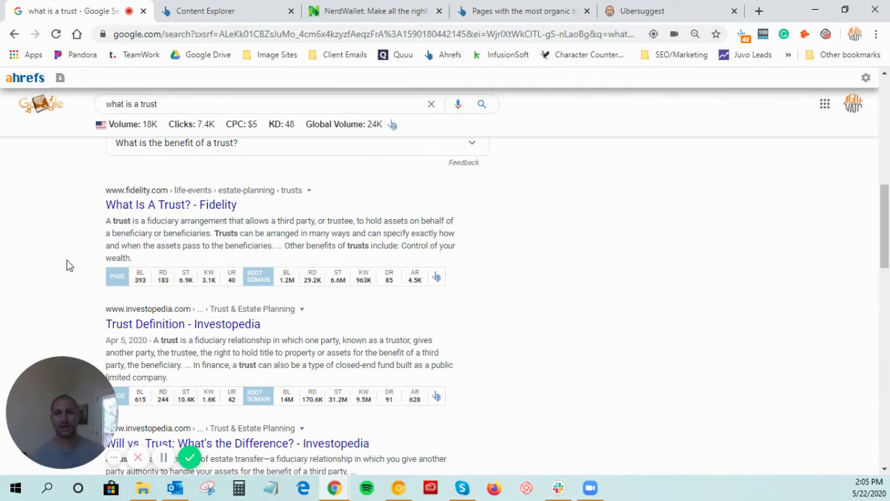
pyautogui.scroll(10, 66, 263)
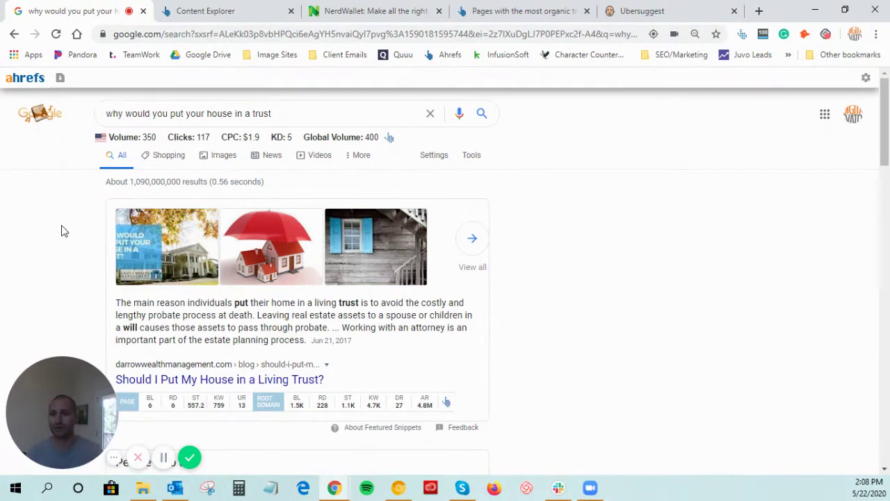
# Step: Check the search volume and featured result for "why would you put your house in a trust"
pyautogui.doubleClick(149, 137)
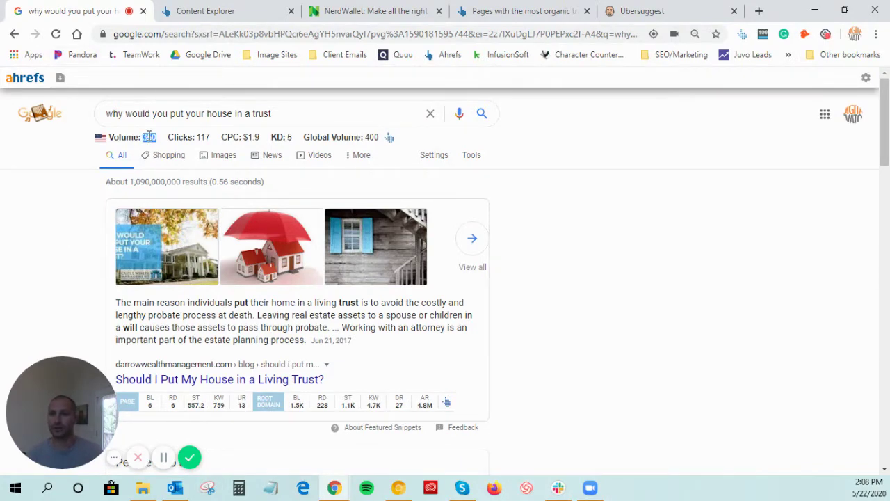
pyautogui.tripleClick(290, 143)
pyautogui.click(286, 143)
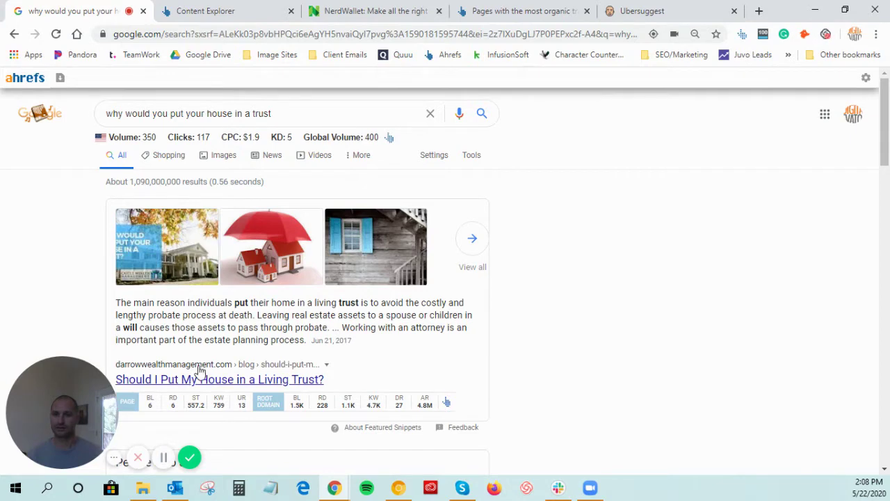
pyautogui.moveTo(399, 413)
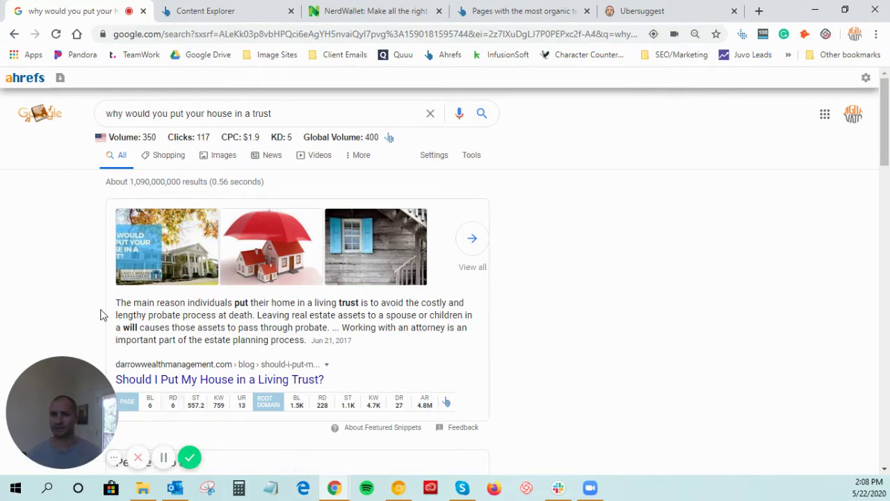
pyautogui.scroll(-3, 91, 294)
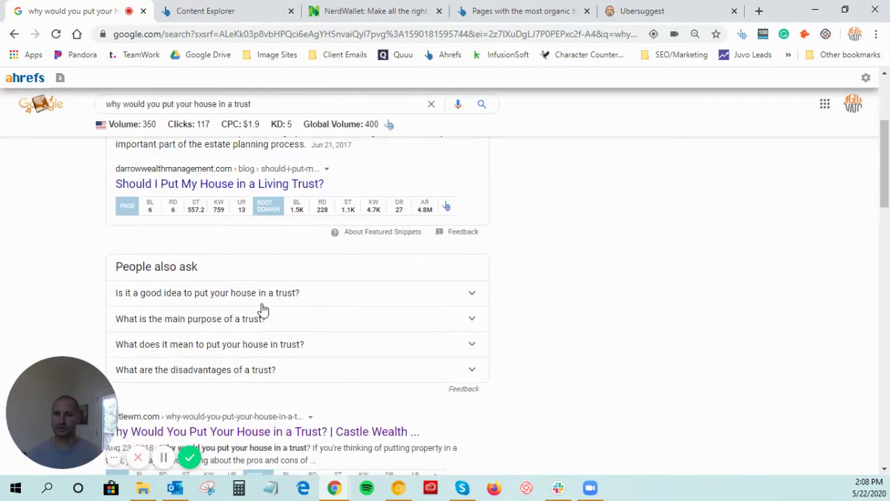
pyautogui.scroll(3, 91, 254)
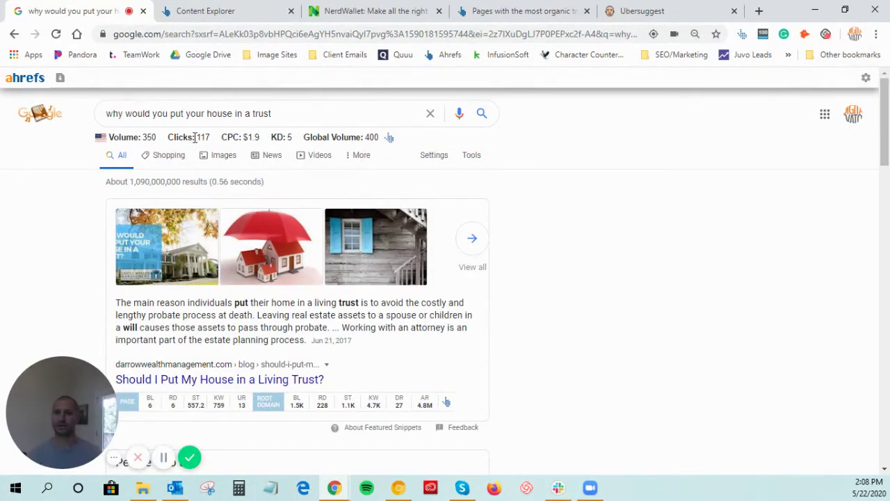
pyautogui.doubleClick(149, 136)
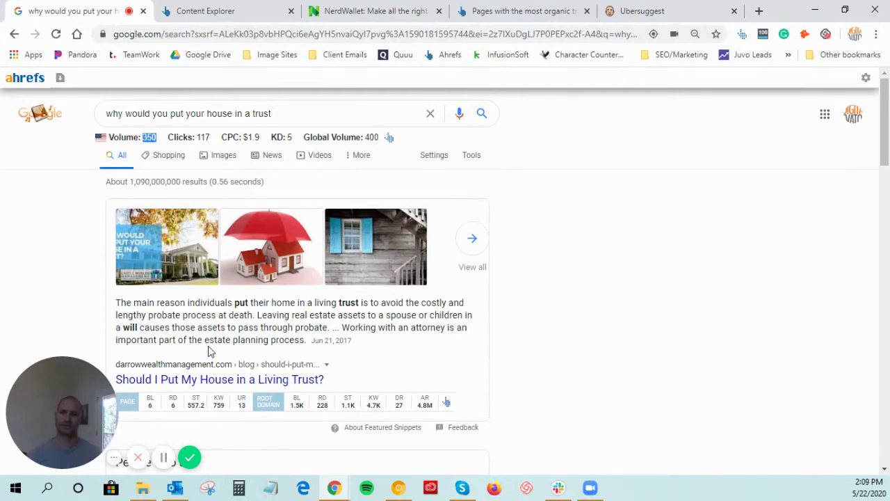
pyautogui.click(198, 310)
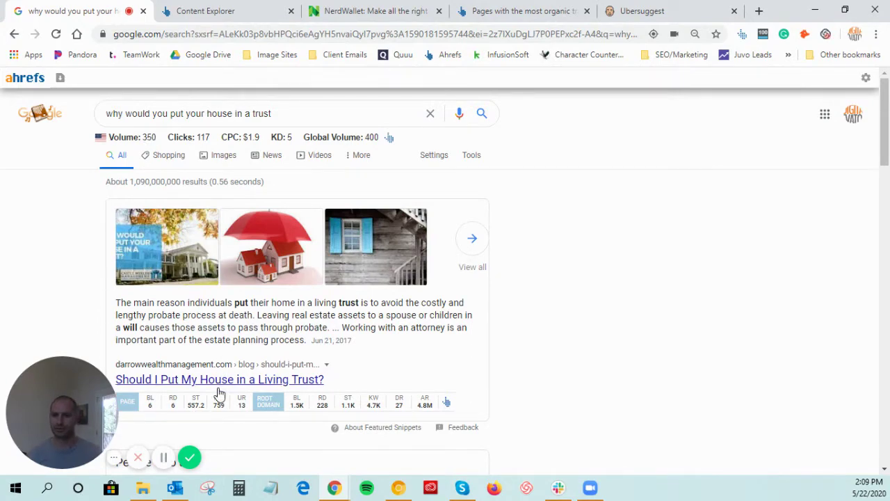
# Step: Open the organic keywords report for the featured darrowwealthmanagement.com article and review its keywords' volume, difficulty, traffic and position
pyautogui.moveTo(221, 412)
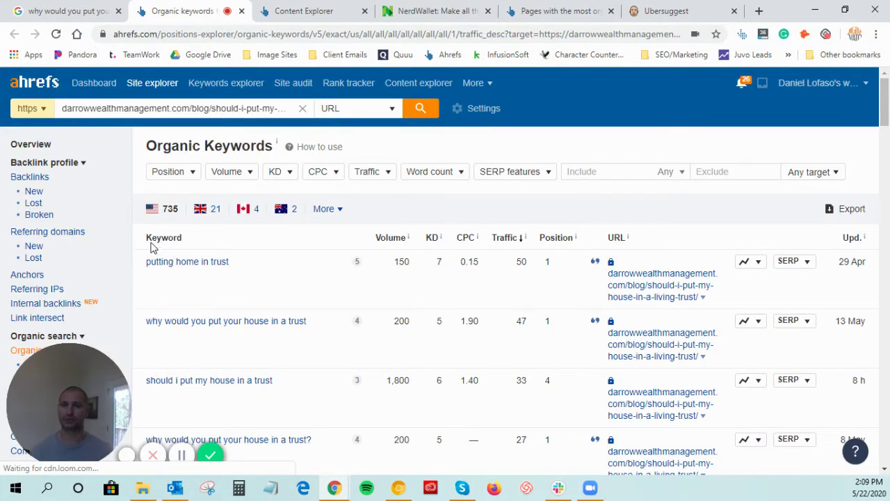
pyautogui.scroll(-1, 324, 285)
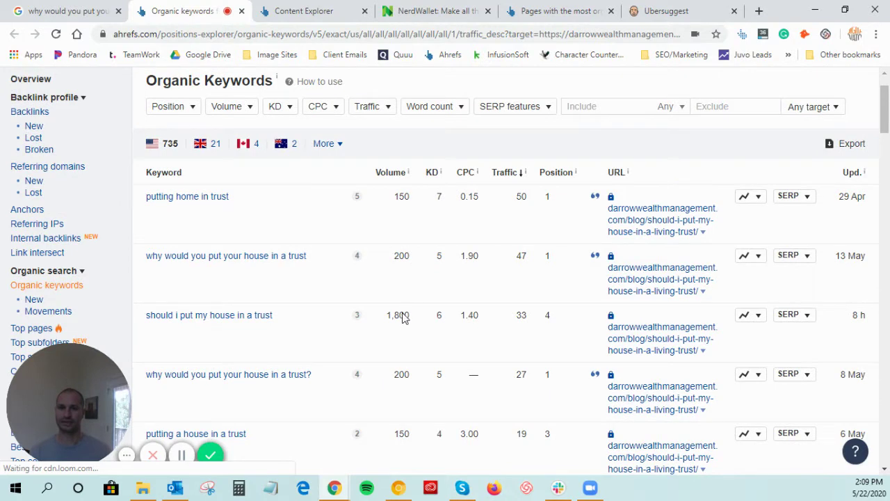
pyautogui.scroll(-1, 402, 311)
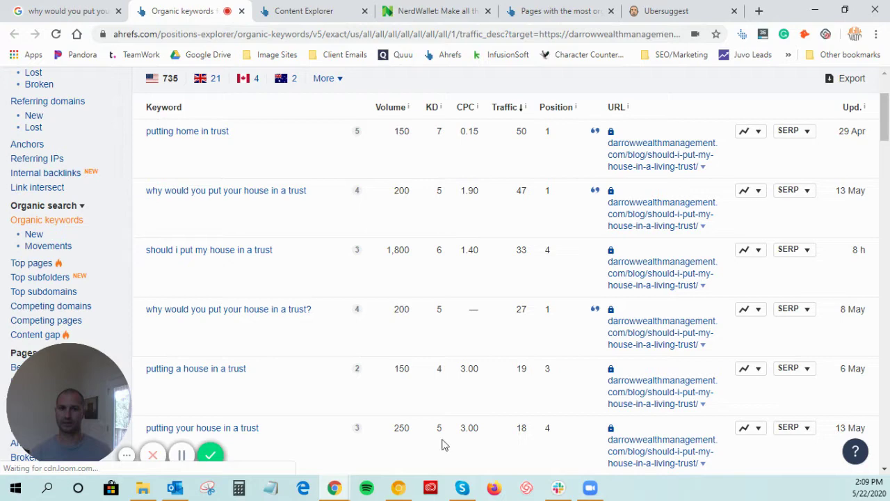
pyautogui.scroll(2, 546, 302)
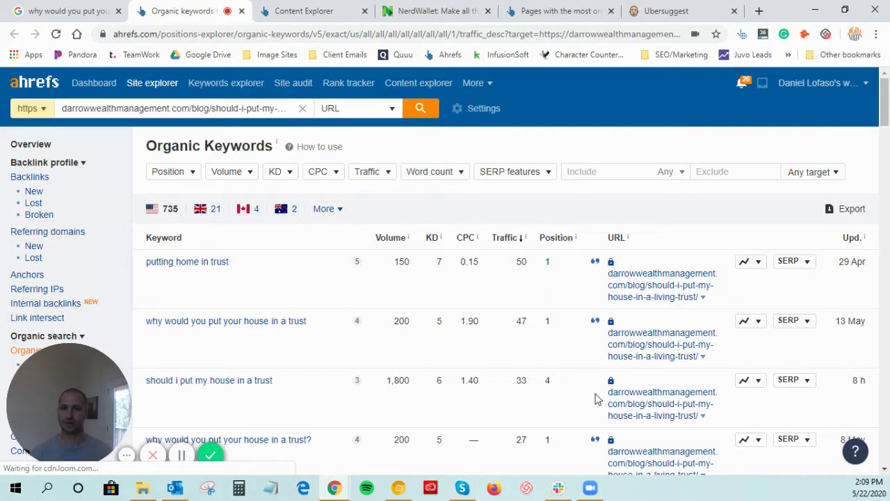
pyautogui.scroll(-6, 546, 285)
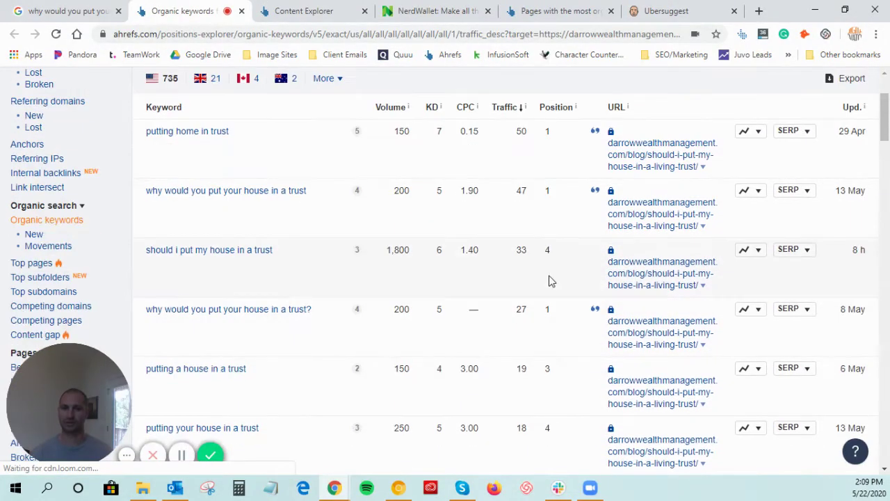
pyautogui.scroll(-6, 545, 299)
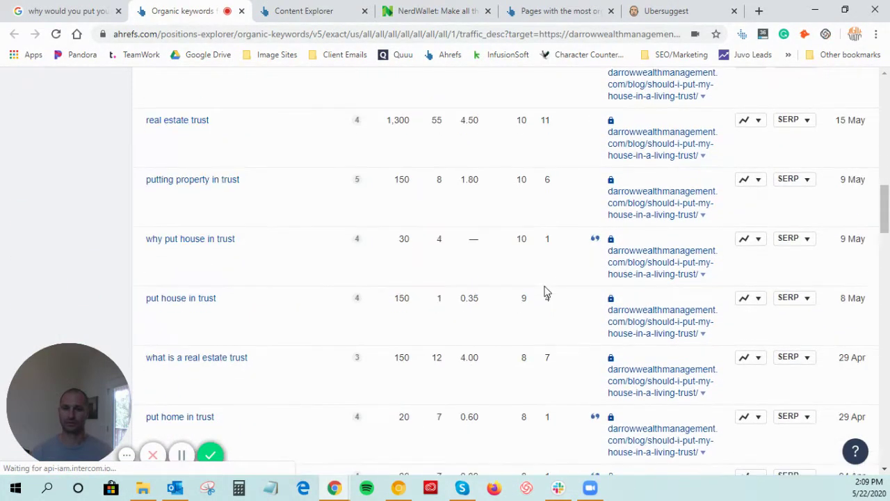
pyautogui.scroll(-6, 403, 380)
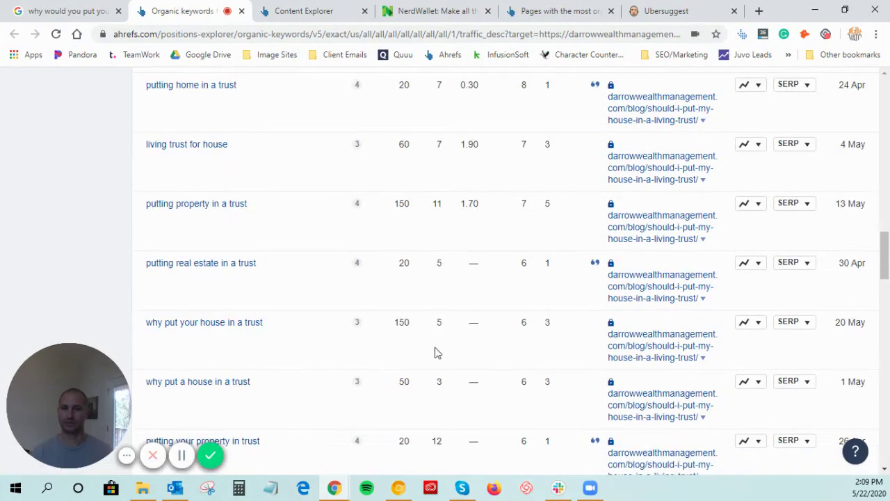
pyautogui.scroll(-5, 556, 236)
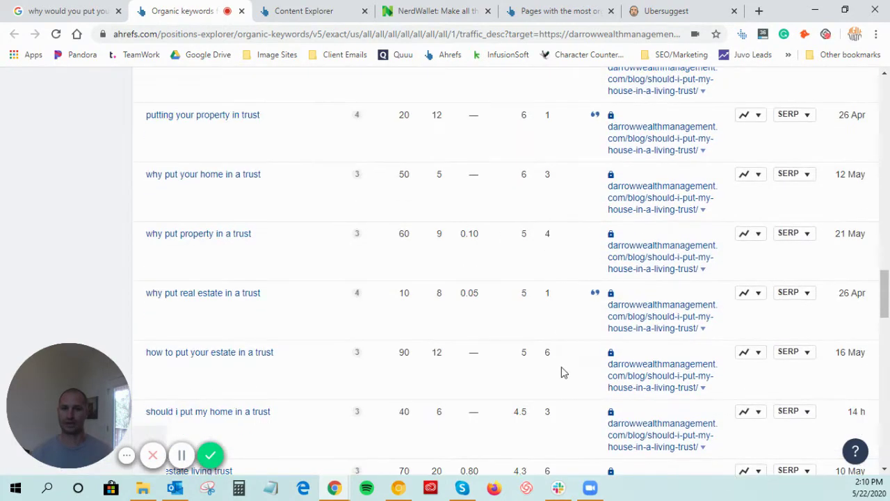
pyautogui.scroll(10, 560, 358)
pyautogui.scroll(10, 560, 347)
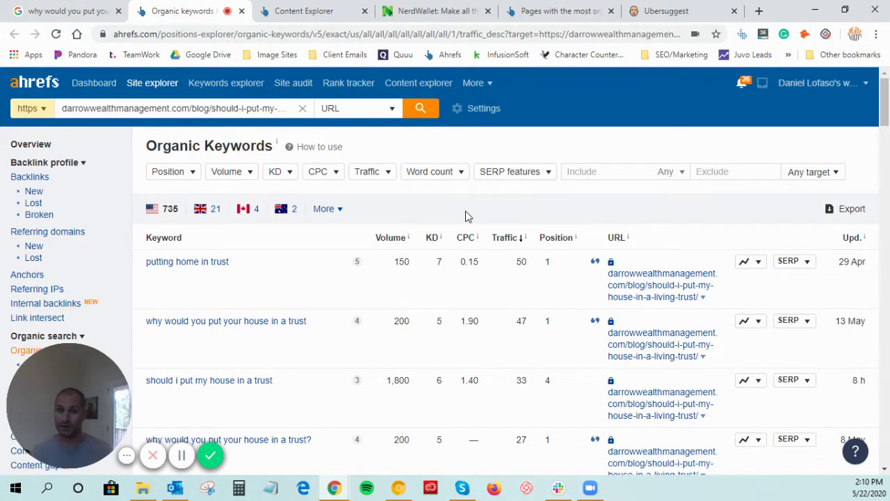
# Step: Rerun the "garment bag" search from the Content Explorer history and check how many pages it covers
pyautogui.click(306, 9)
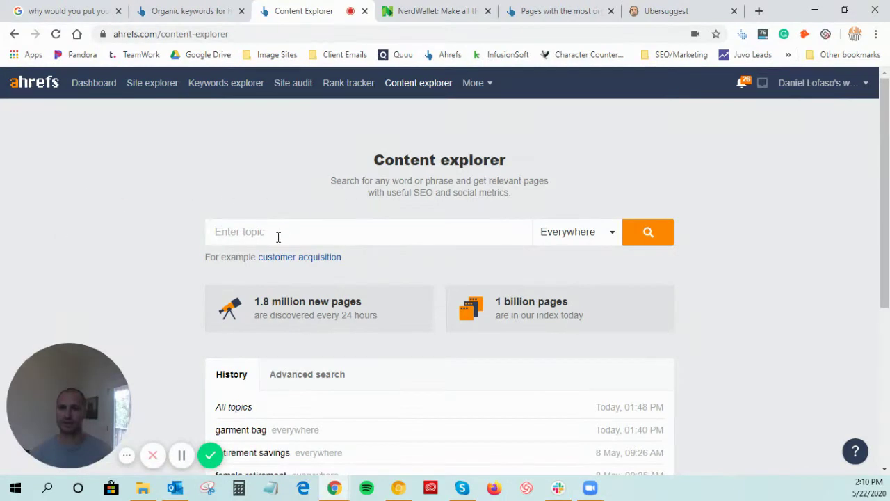
pyautogui.click(242, 430)
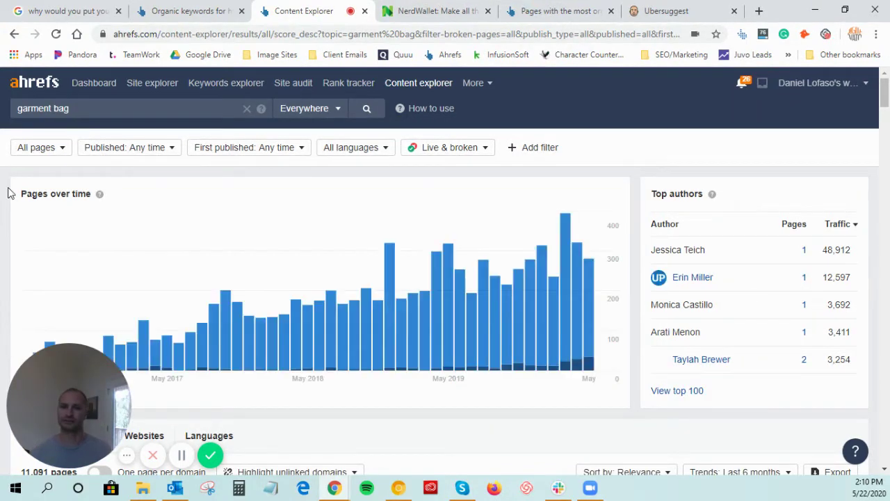
pyautogui.scroll(-4, 7, 198)
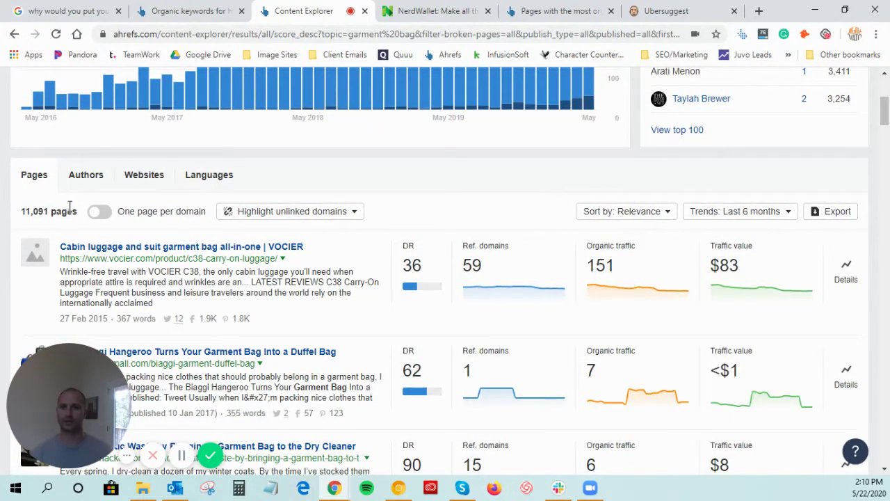
pyautogui.moveTo(25, 212)
pyautogui.mouseDown()
pyautogui.moveTo(76, 212)
pyautogui.moveTo(14, 216)
pyautogui.mouseUp()
pyautogui.click(11, 220)
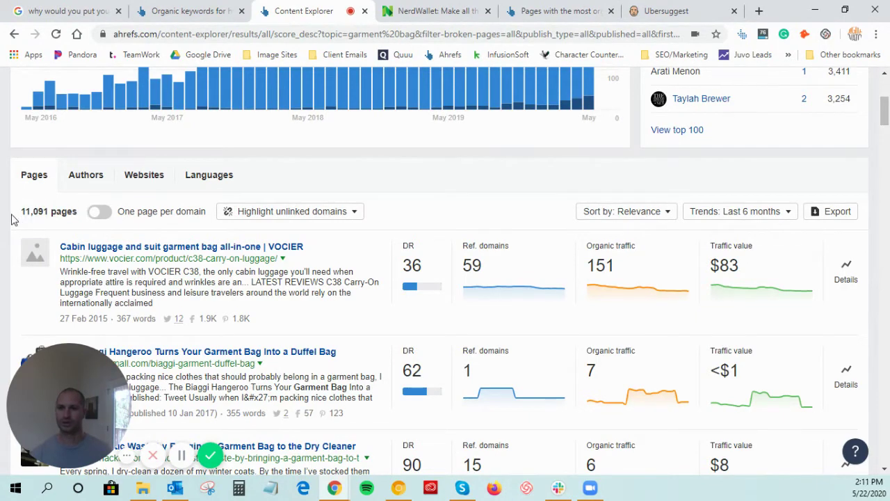
pyautogui.scroll(4, 9, 216)
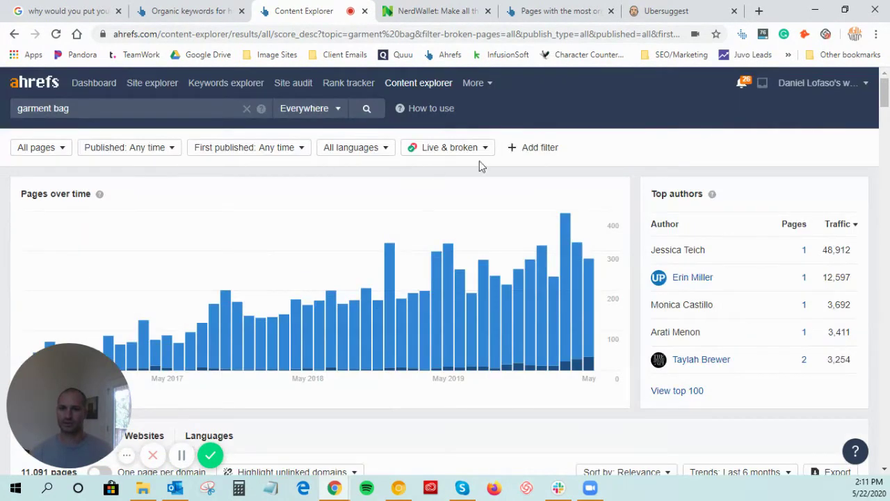
# Step: Filter the garment bag pages to organic traffic from 500
pyautogui.click(543, 153)
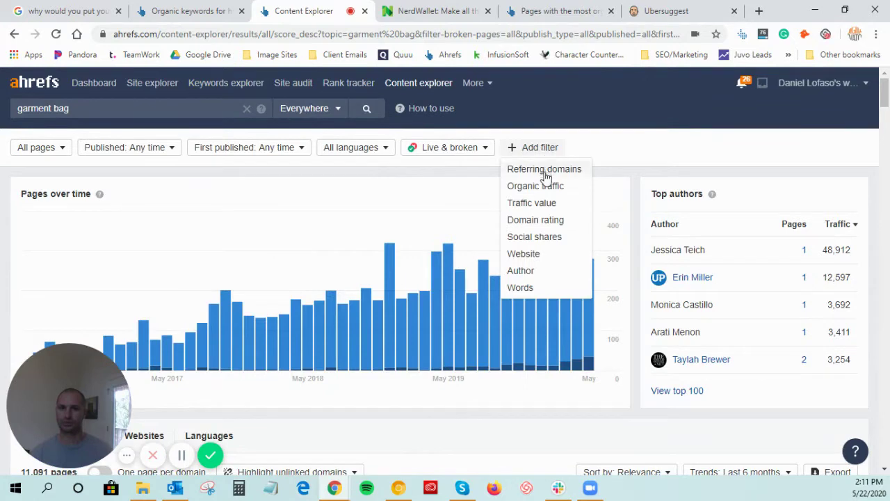
pyautogui.click(530, 187)
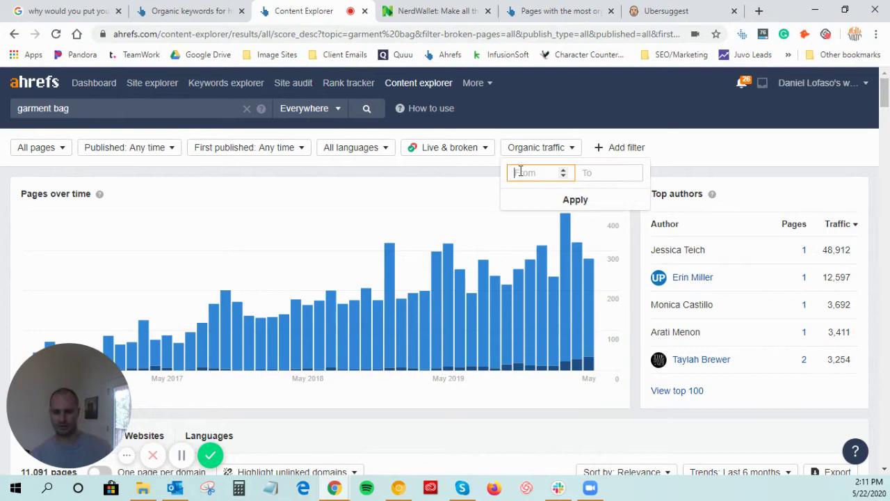
pyautogui.write('500')
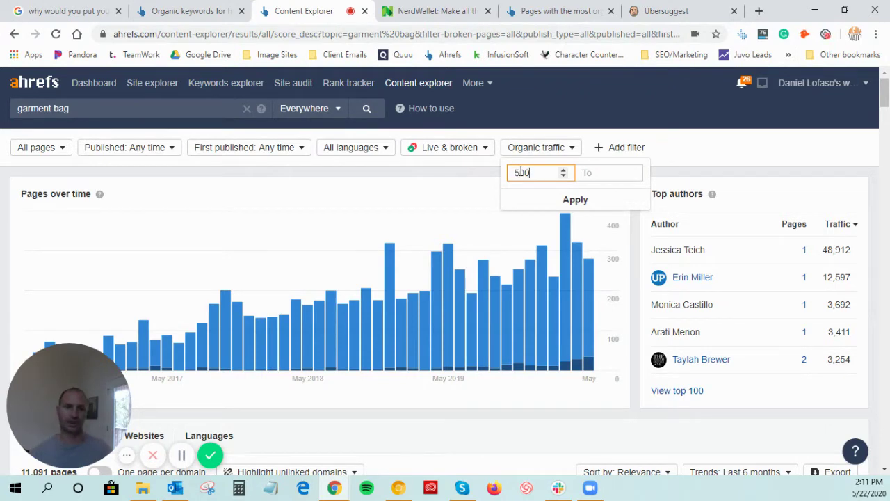
pyautogui.click(584, 207)
# Step: Examine the filtered garment bag pages, comparing their domain rating, referring domains, organic traffic and traffic value
pyautogui.scroll(5, 9, 195)
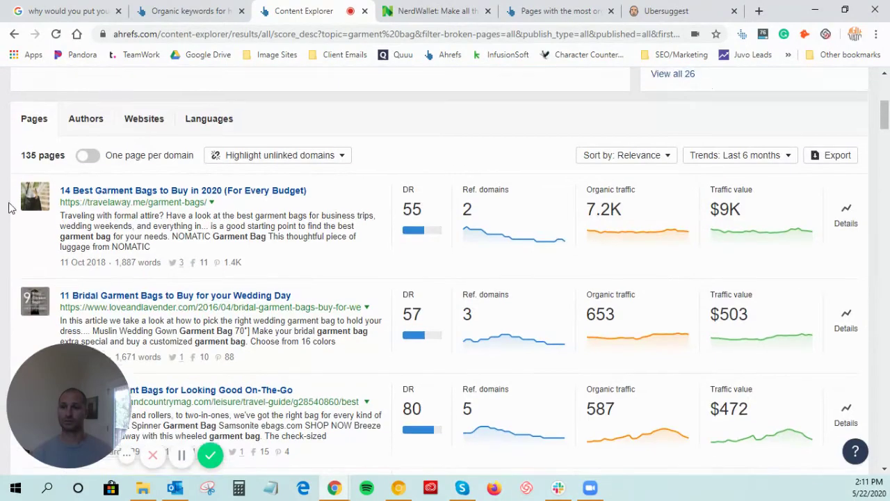
pyautogui.scroll(-5, 9, 201)
pyautogui.scroll(2, 9, 202)
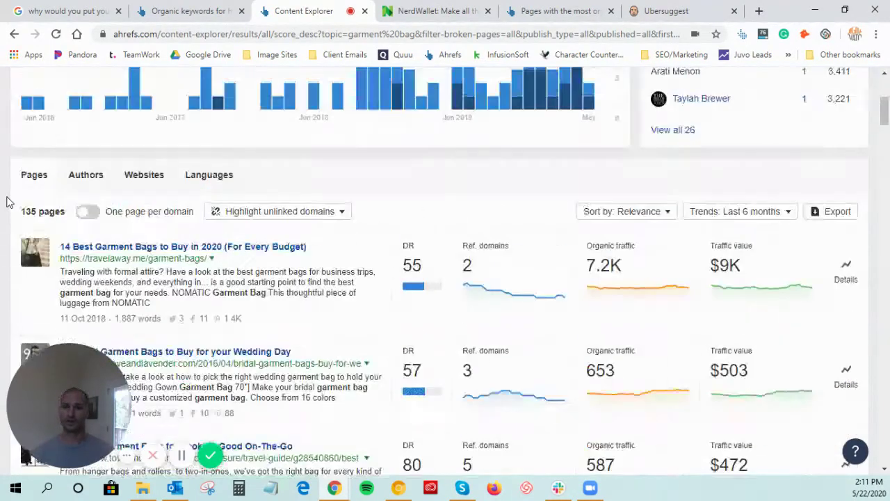
pyautogui.scroll(-1, 9, 201)
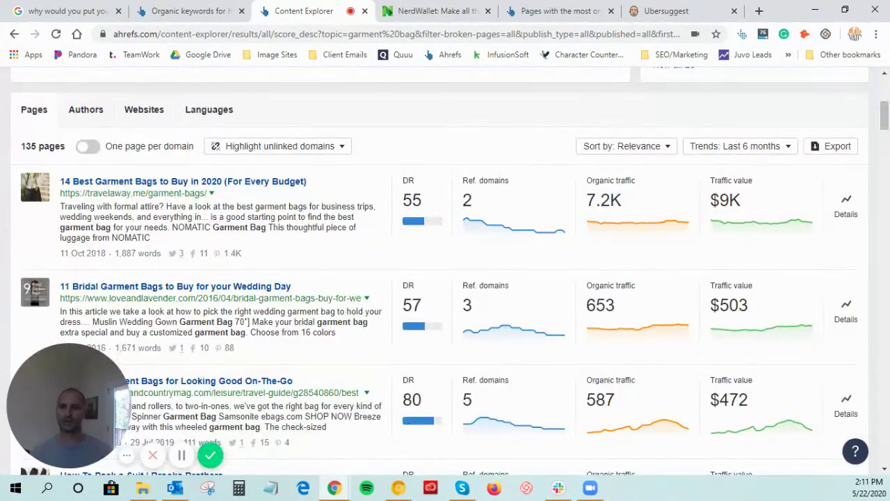
pyautogui.scroll(-1, 5, 172)
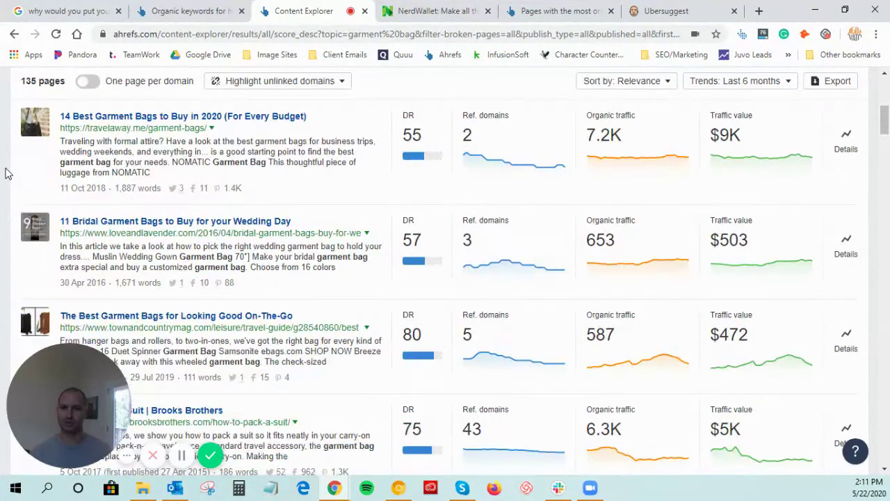
pyautogui.scroll(1, 7, 172)
pyautogui.scroll(-1, 5, 173)
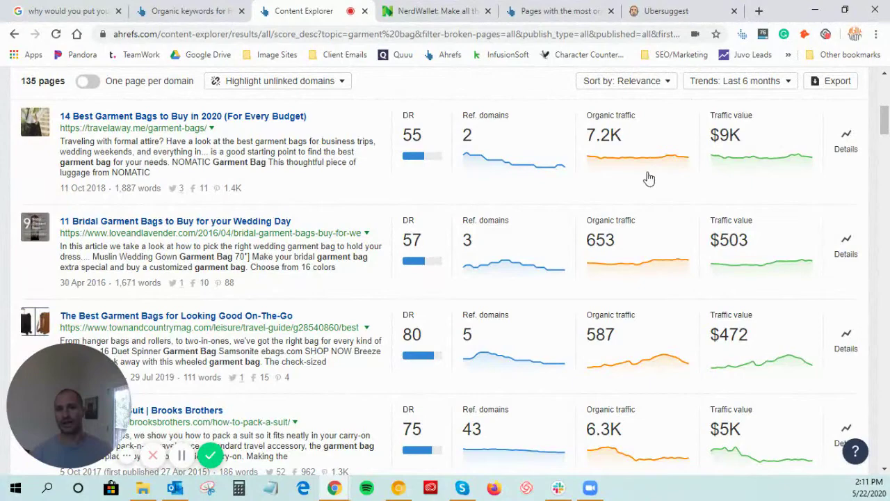
pyautogui.scroll(4, 647, 179)
pyautogui.scroll(2, 565, 230)
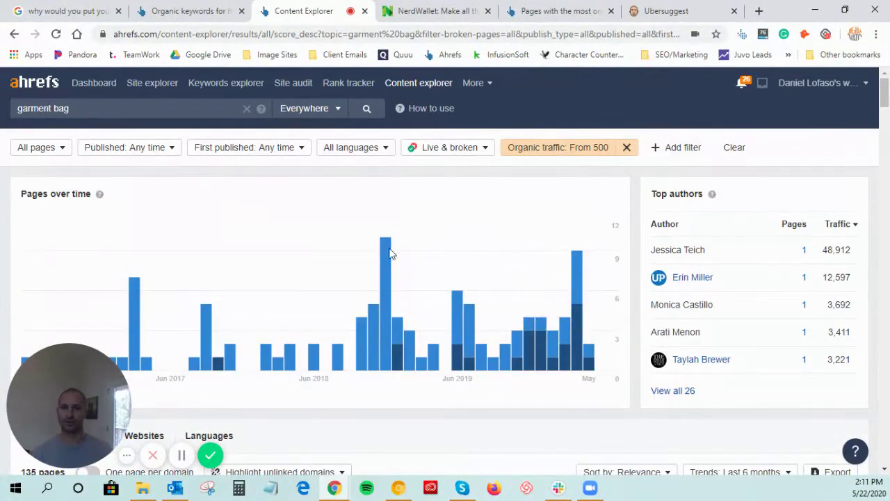
# Step: Open the organic keywords of the travelaway.me "14 Best Garment Bags to Buy in 2020" page in the filtered results
pyautogui.scroll(-3, 27, 278)
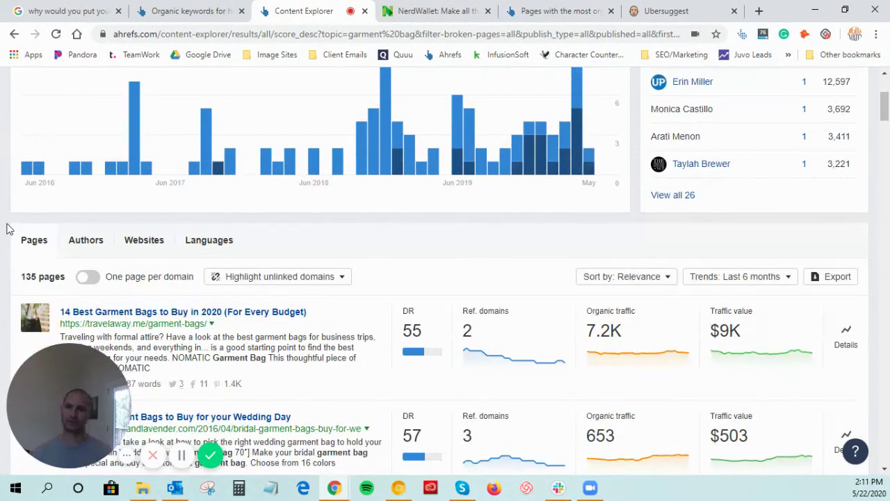
pyautogui.scroll(-1, 9, 228)
pyautogui.scroll(-2, 8, 228)
pyautogui.scroll(1, 9, 229)
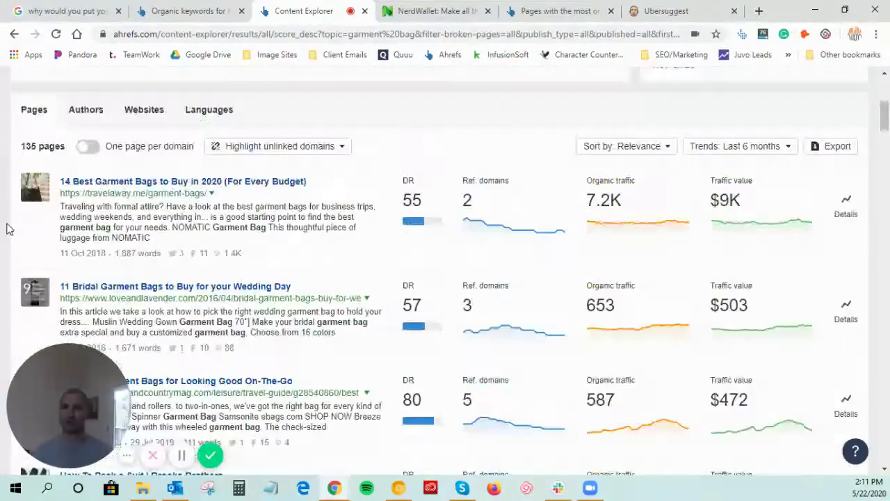
pyautogui.click(636, 204)
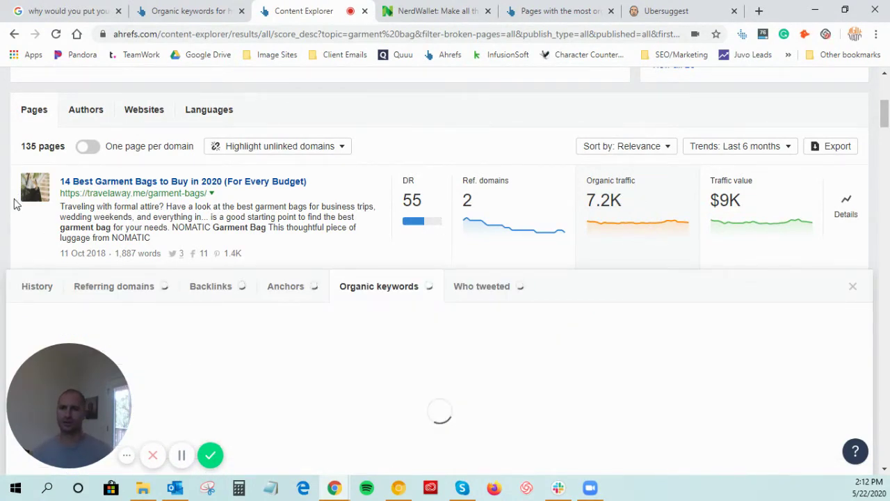
pyautogui.scroll(-2, 11, 184)
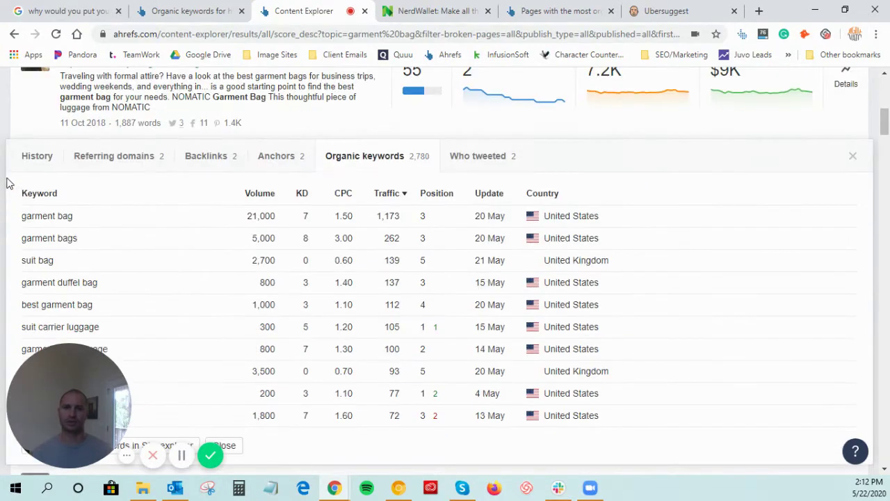
# Step: Examine the travelaway.me page's organic keywords, comparing volume, keyword difficulty, traffic and position with the page's domain rating and referring domains
pyautogui.scroll(2, 9, 181)
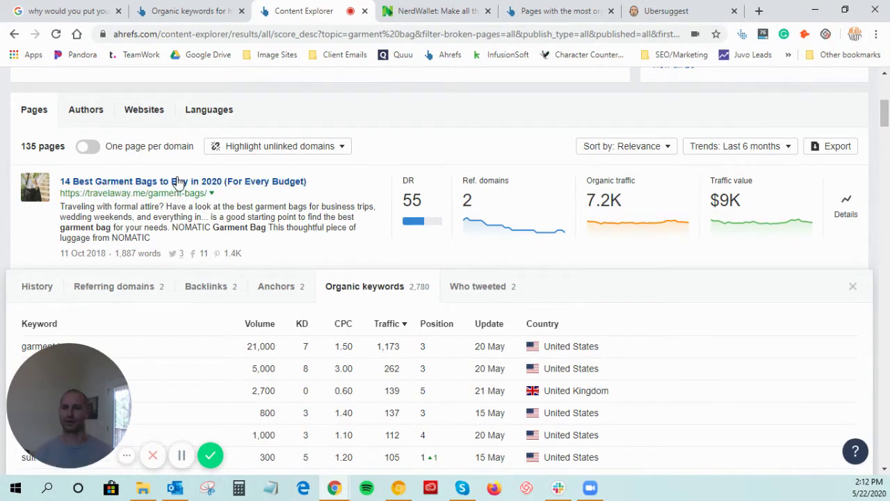
pyautogui.scroll(-2, 292, 225)
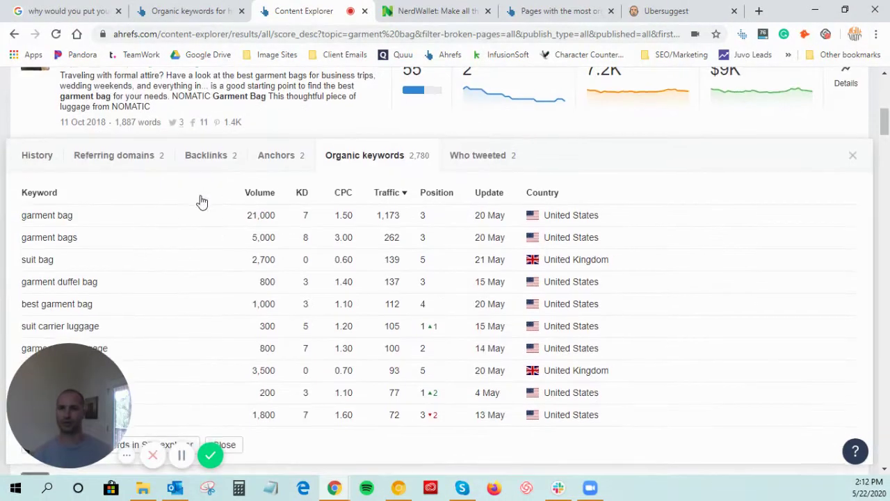
pyautogui.scroll(-2, 244, 307)
pyautogui.scroll(1, 242, 306)
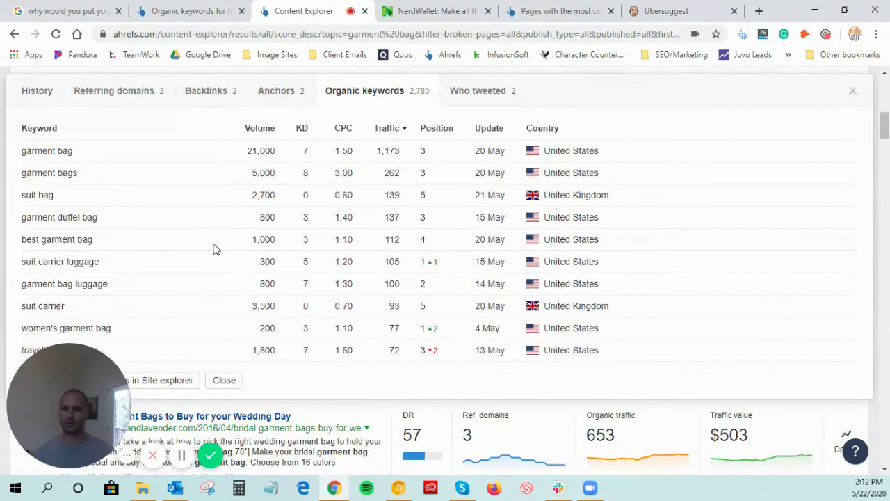
pyautogui.scroll(-1, 207, 254)
pyautogui.scroll(1, 192, 254)
pyautogui.moveTo(307, 150); pyautogui.dragTo(288, 155)
pyautogui.click(428, 154)
pyautogui.scroll(-3, 69, 209)
pyautogui.scroll(2, 281, 285)
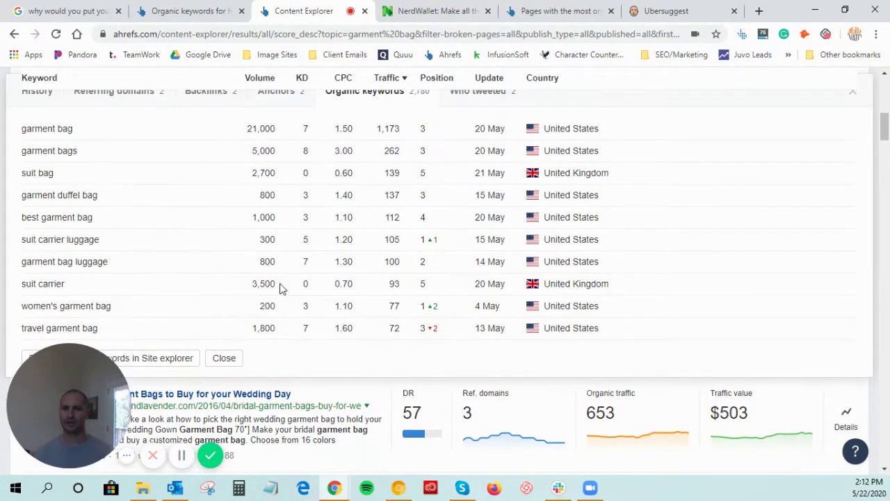
pyautogui.scroll(1, 282, 285)
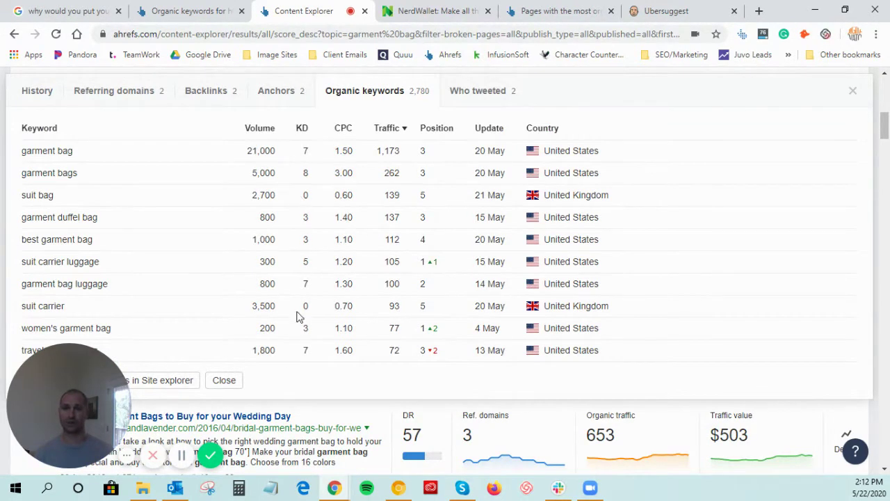
pyautogui.scroll(2, 239, 310)
pyautogui.scroll(3, 264, 351)
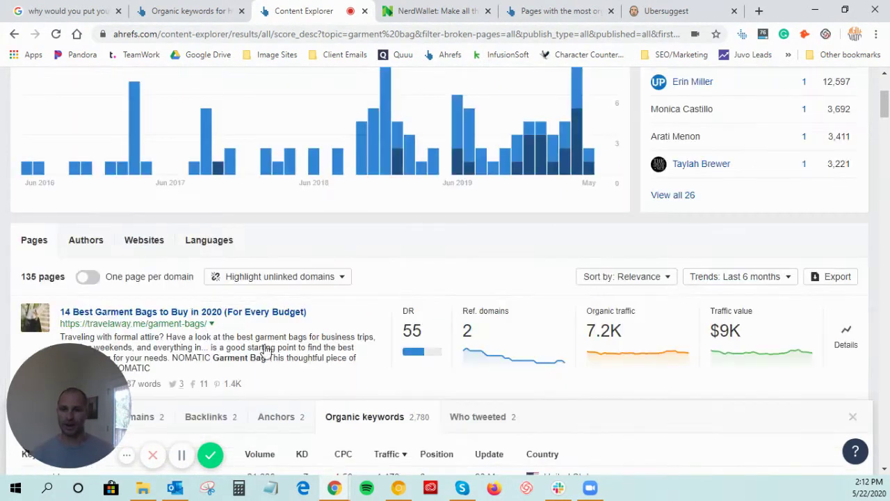
pyautogui.scroll(-1, 303, 296)
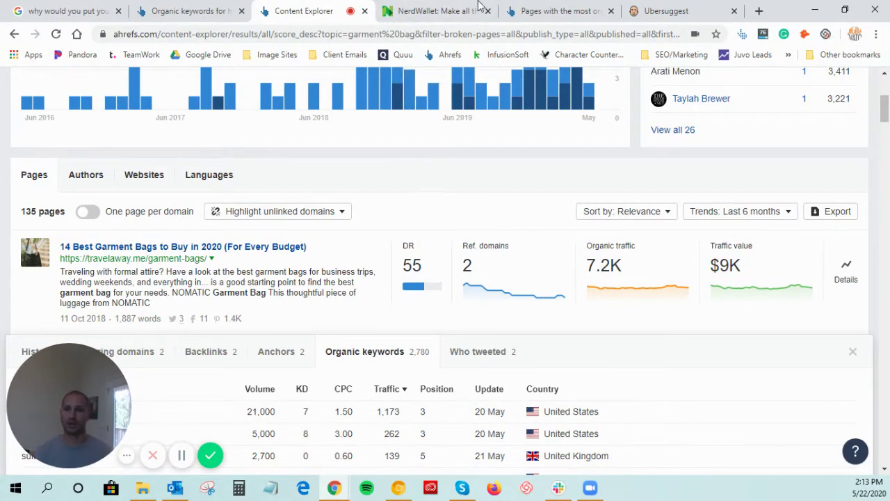
# Step: Check nerdwallet.com's root domain search metrics and the keyword difficulty filter range on its Top Pages report
pyautogui.click(413, 11)
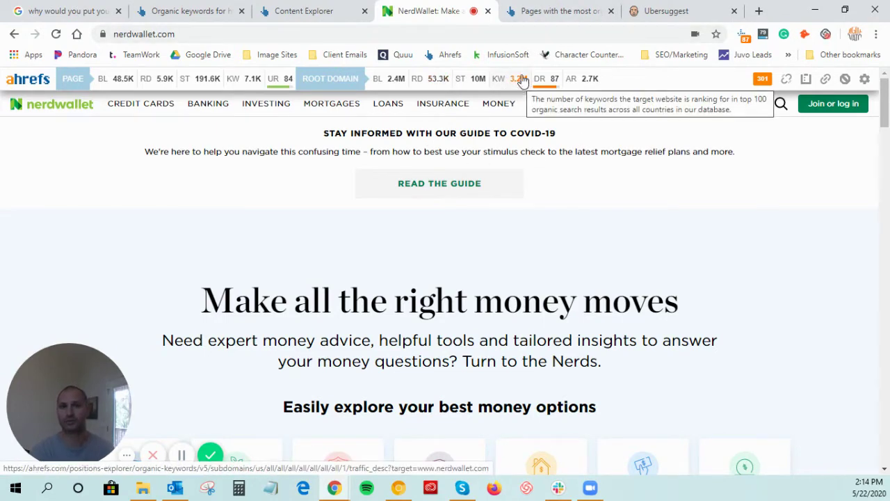
pyautogui.click(523, 17)
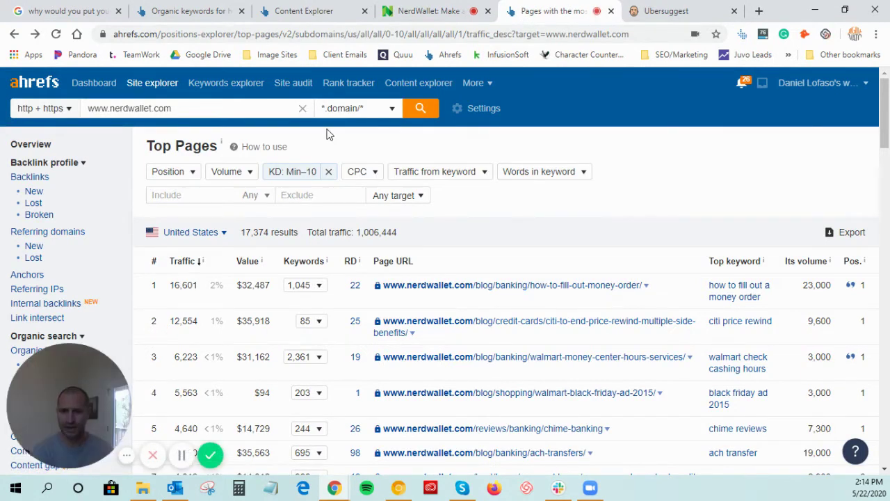
pyautogui.click(292, 172)
pyautogui.click(319, 200)
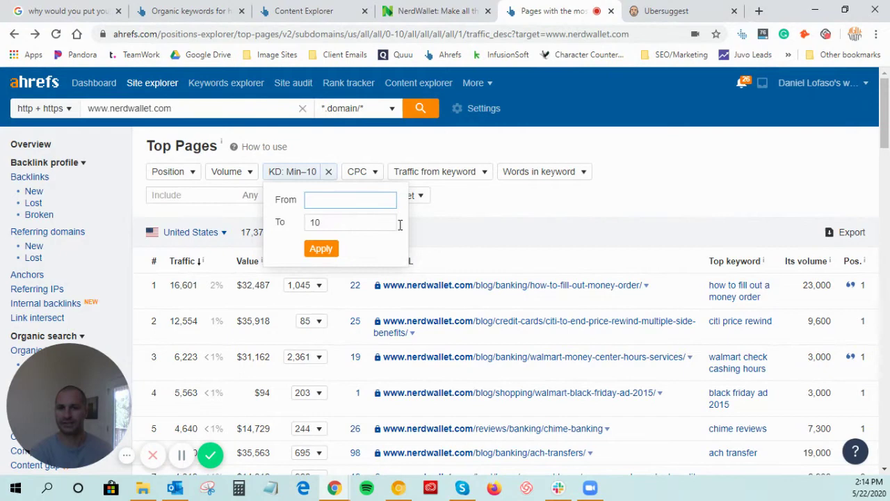
pyautogui.click(519, 224)
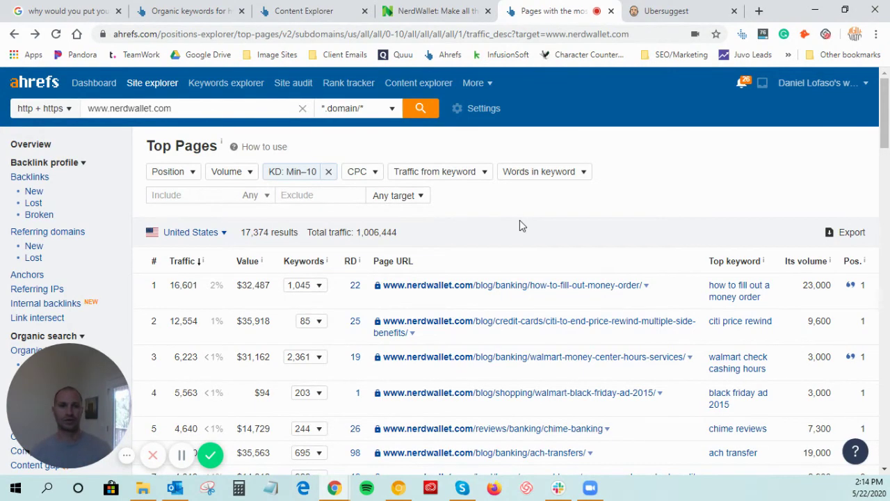
# Step: Expand the keywords of nerdwallet.com's how-to-fill-out-money-order page and review their position, volume, difficulty and traffic
pyautogui.scroll(-1, 556, 222)
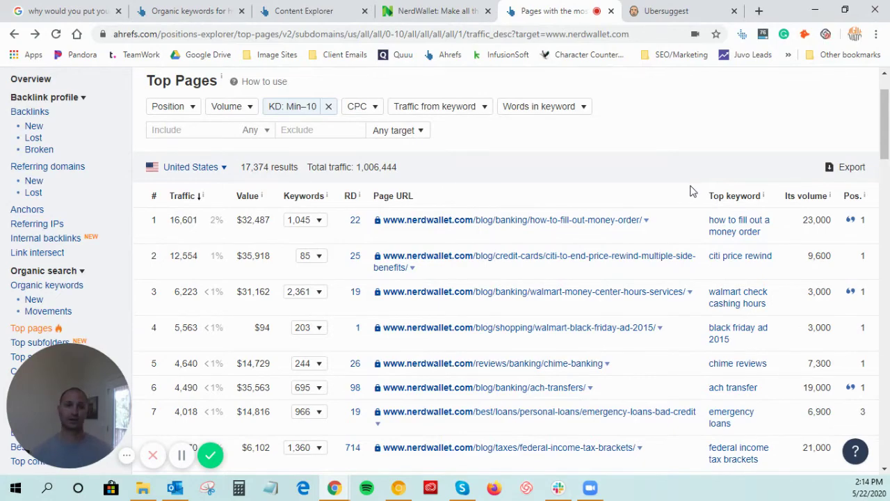
pyautogui.scroll(-1, 689, 189)
pyautogui.scroll(1, 687, 191)
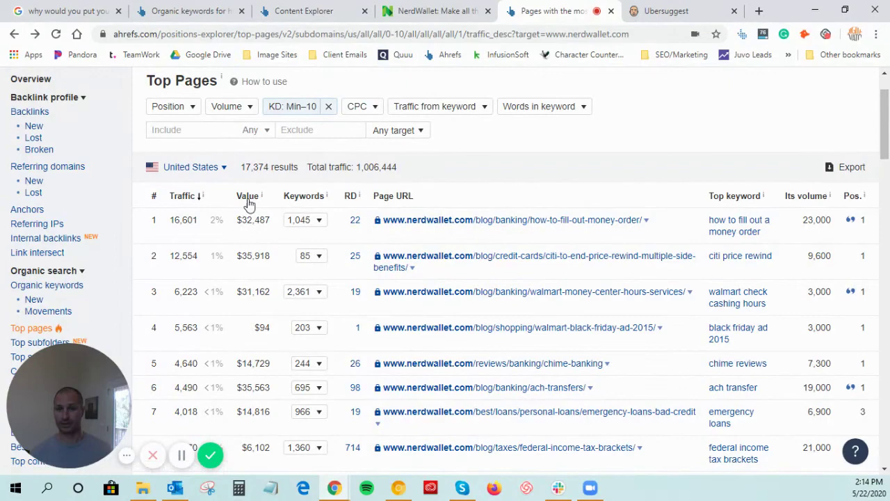
pyautogui.click(305, 221)
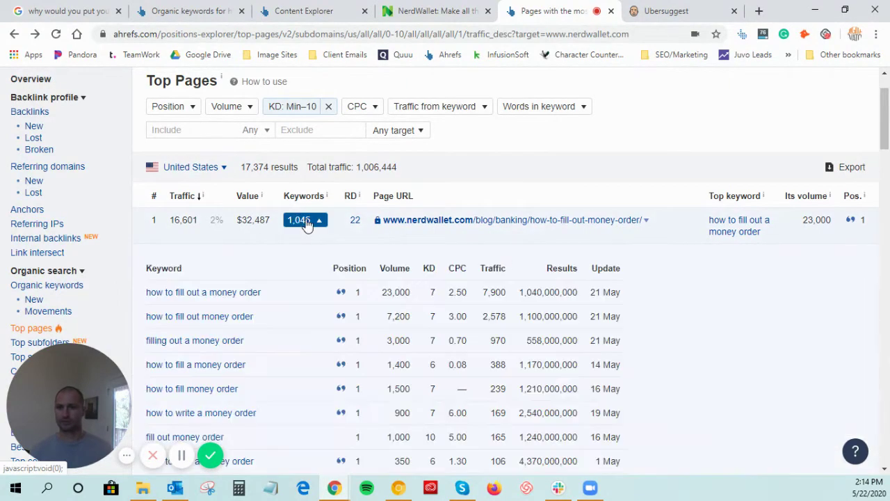
pyautogui.scroll(-2, 273, 231)
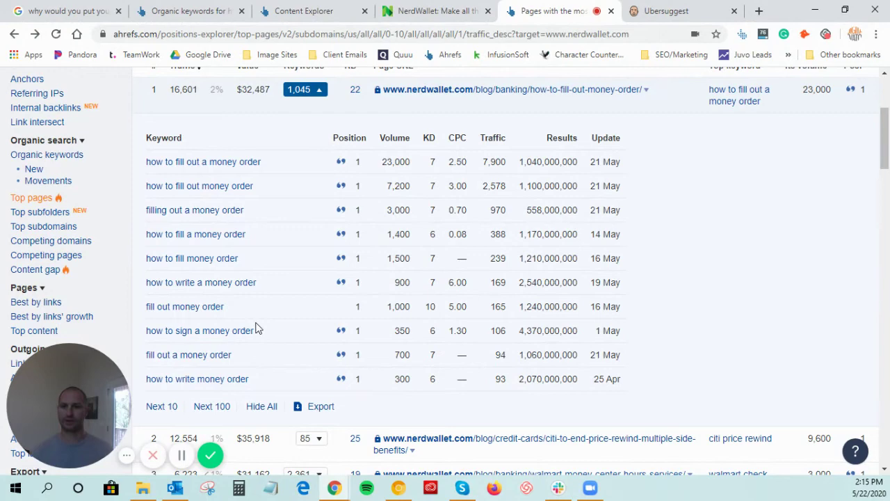
pyautogui.scroll(1, 422, 274)
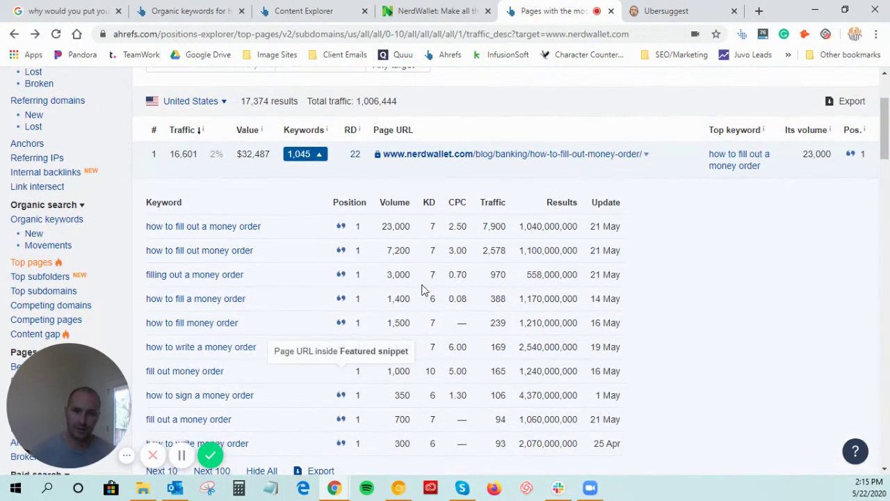
pyautogui.scroll(-1, 422, 289)
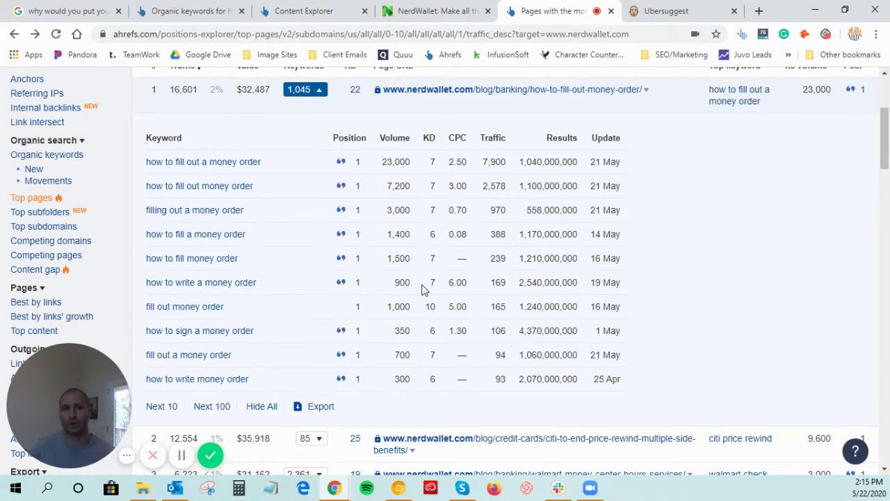
pyautogui.scroll(1, 369, 306)
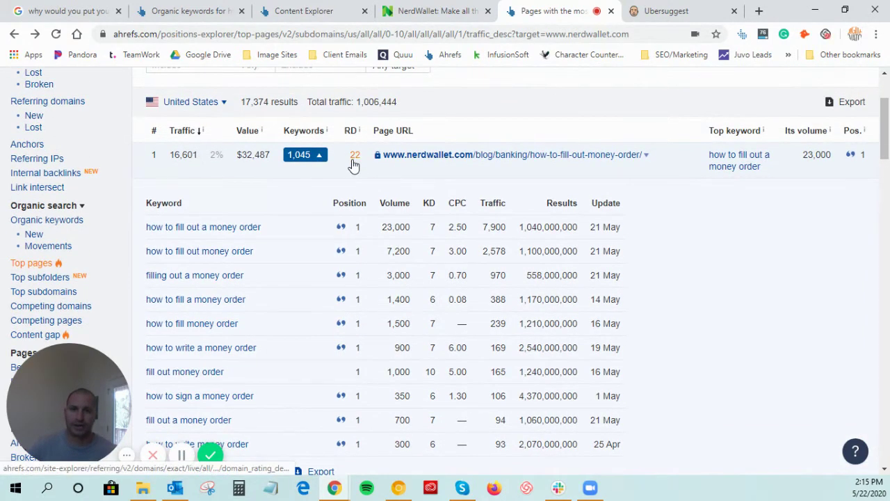
pyautogui.scroll(-1, 349, 195)
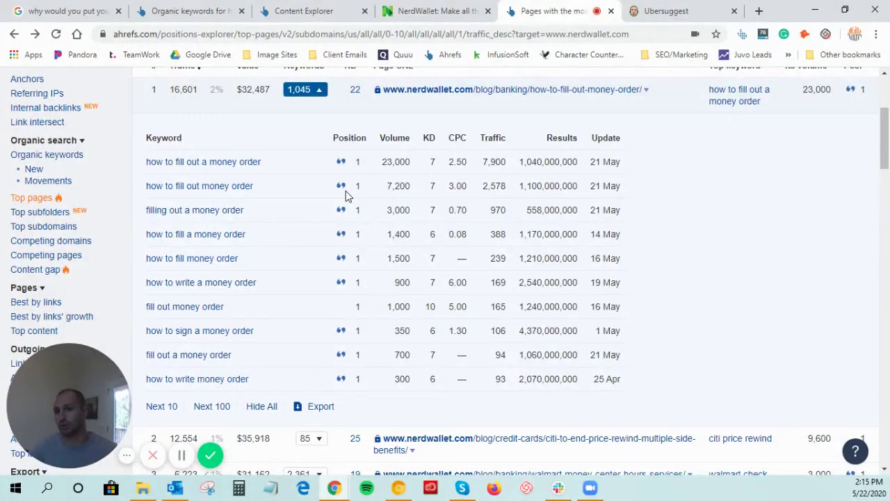
# Step: Look through nerdwallet.com's other low-difficulty top pages and their top keywords, and return to the money order keywords
pyautogui.scroll(-6, 351, 193)
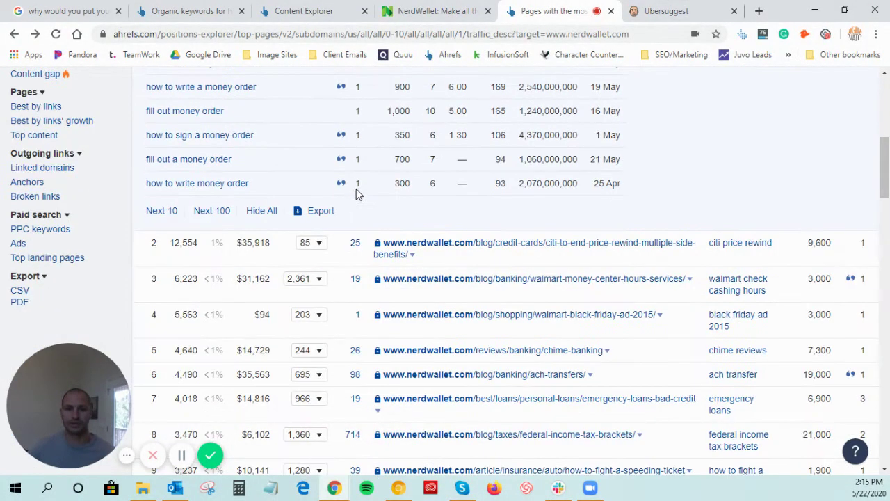
pyautogui.scroll(-8, 634, 179)
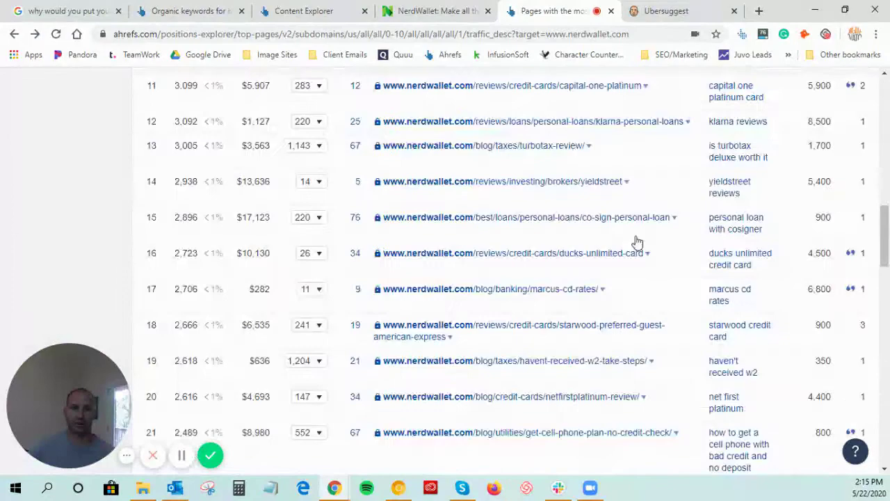
pyautogui.scroll(-6, 657, 231)
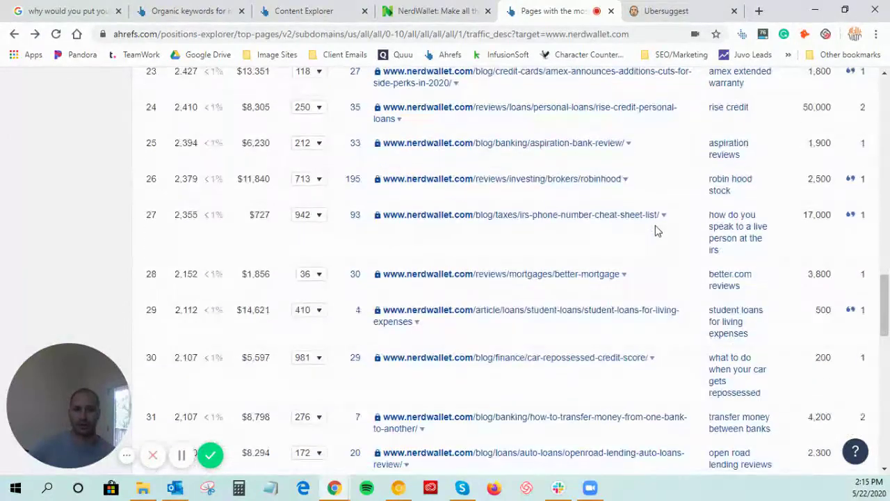
pyautogui.scroll(-1, 657, 230)
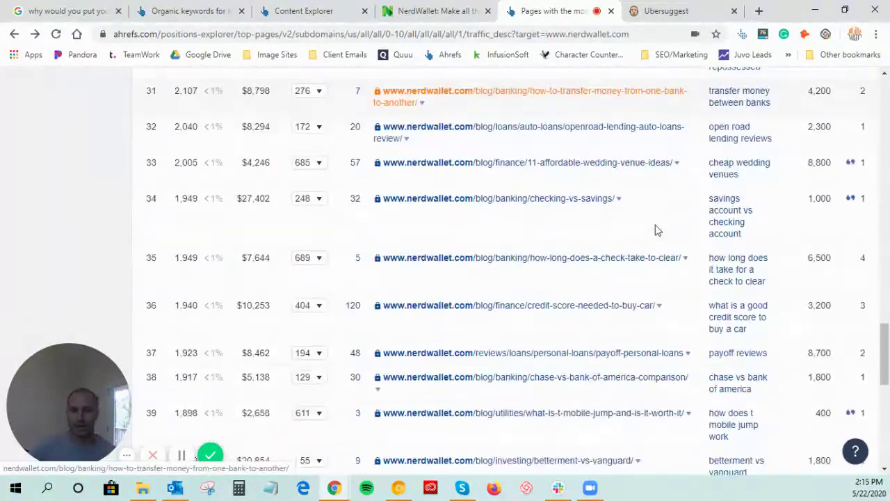
pyautogui.scroll(20, 657, 229)
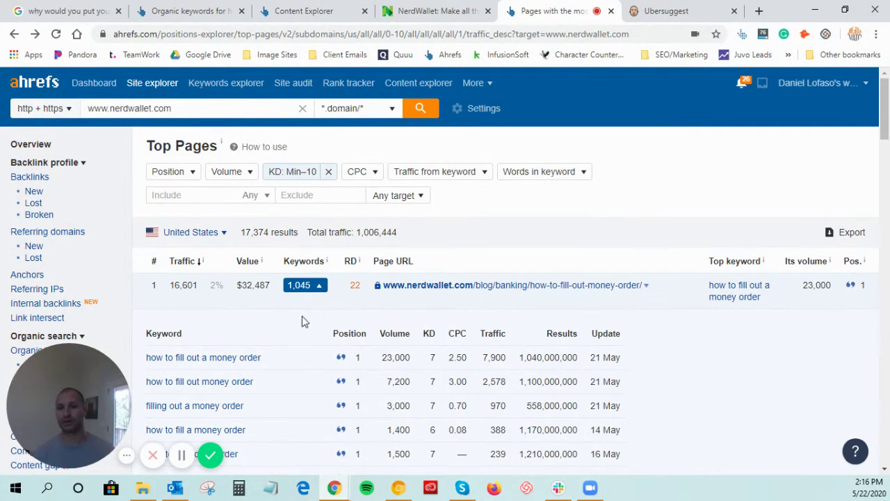
pyautogui.scroll(-5, 304, 315)
pyautogui.scroll(4, 306, 314)
pyautogui.scroll(-2, 306, 314)
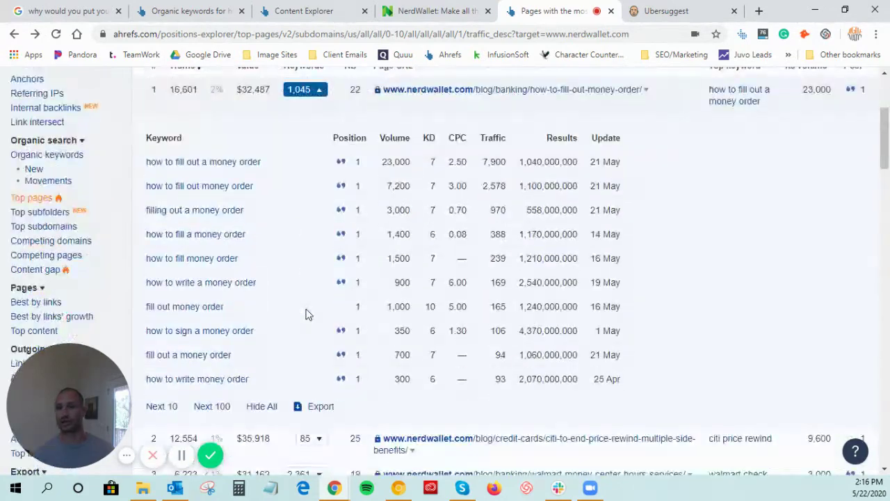
pyautogui.scroll(3, 305, 314)
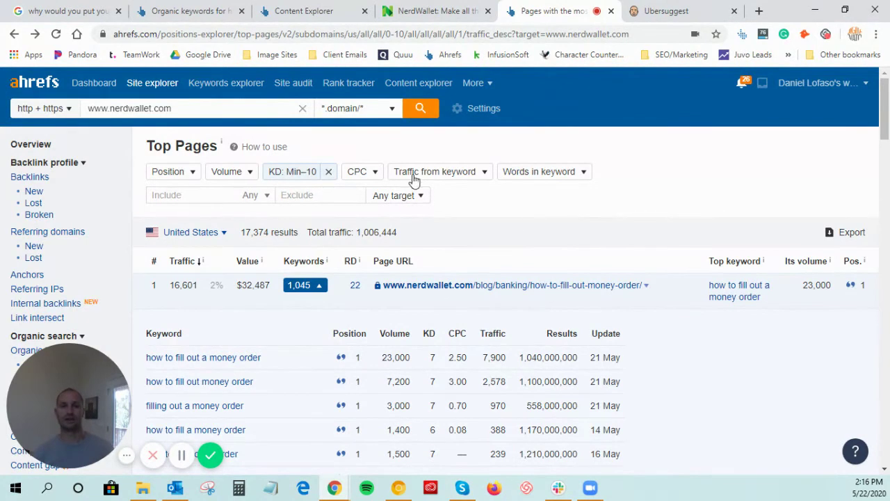
# Step: Switch to Ubersuggest and examine the "best garment bag" overview, including search volume, SEO difficulty, cost per click and the volume chart
pyautogui.click(676, 12)
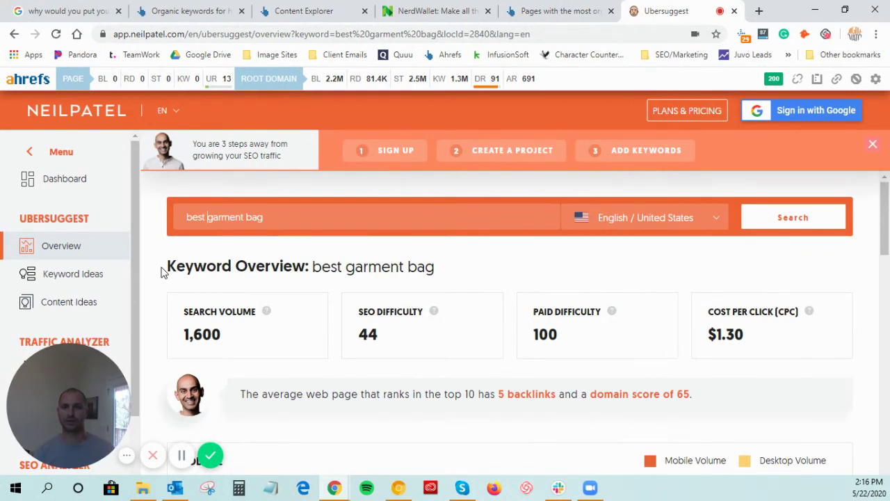
pyautogui.scroll(-3, 163, 270)
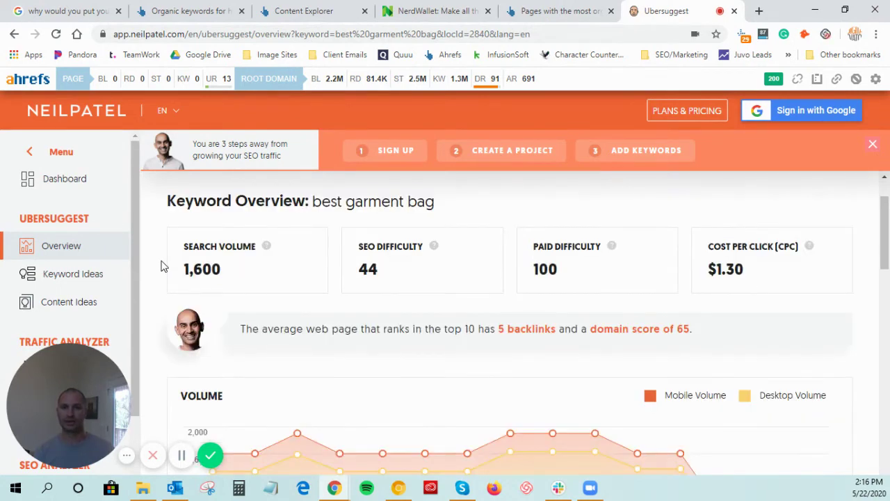
pyautogui.scroll(3, 163, 270)
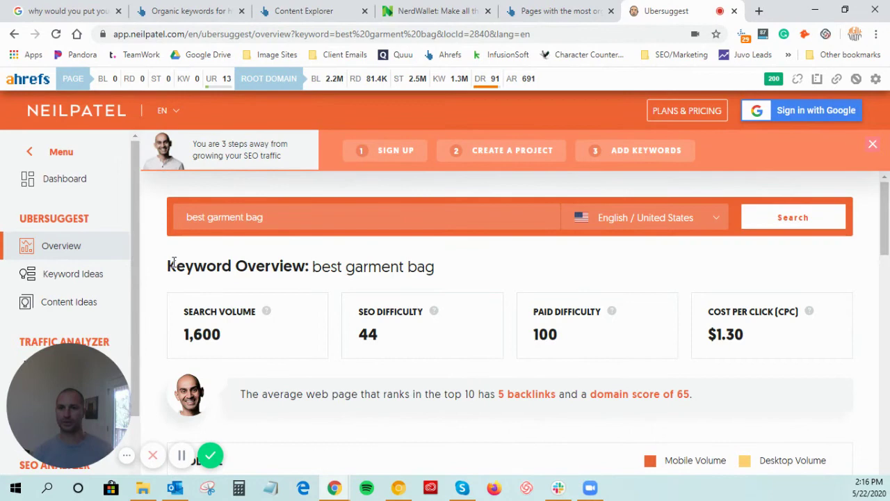
pyautogui.scroll(-3, 159, 231)
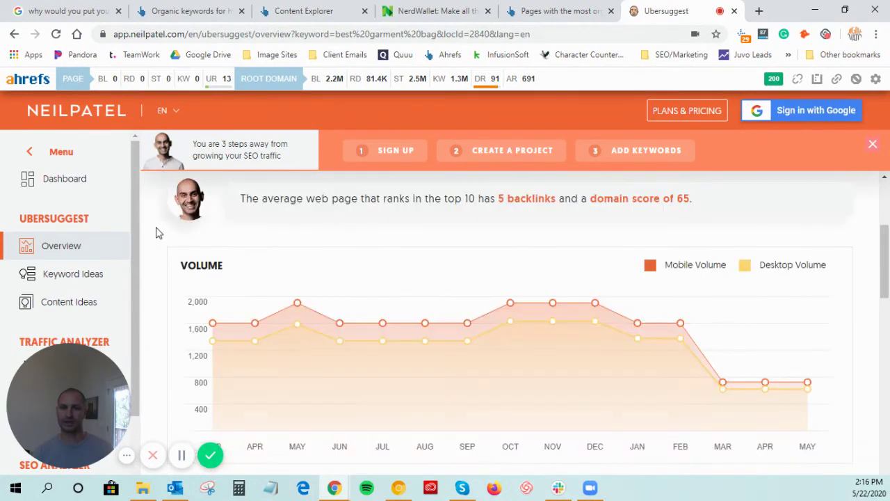
pyautogui.scroll(1, 230, 248)
pyautogui.scroll(1, 371, 268)
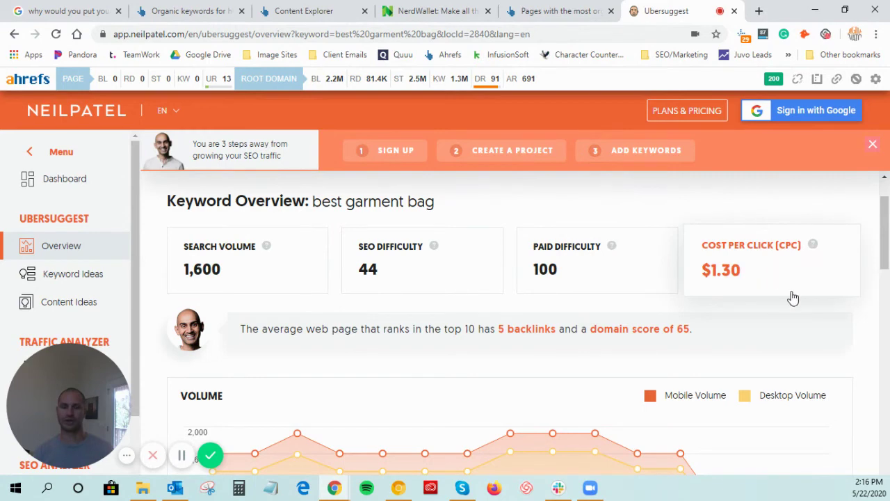
# Step: Review the click and age-range breakdowns, keyword ideas and content ideas for "best garment bag", and return to the keyword overview
pyautogui.scroll(-3, 757, 242)
pyautogui.scroll(-3, 783, 336)
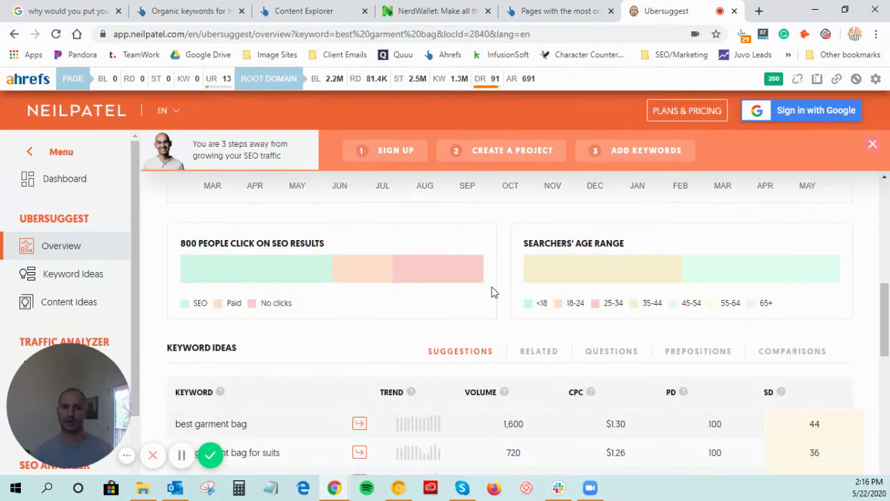
pyautogui.scroll(-3, 493, 292)
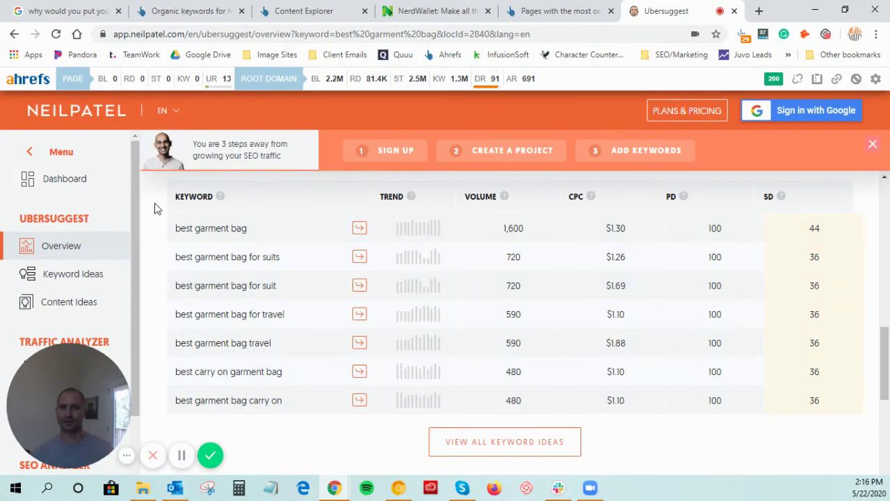
pyautogui.scroll(-3, 155, 206)
pyautogui.scroll(2, 156, 209)
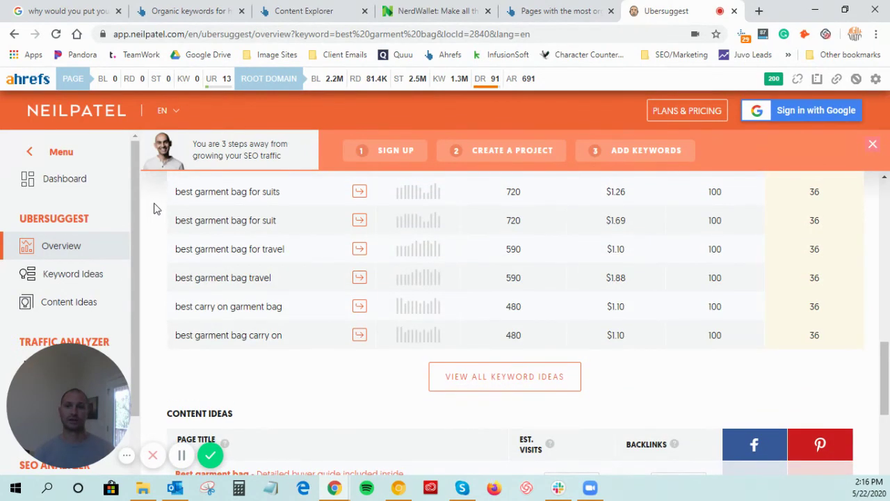
pyautogui.scroll(1, 154, 208)
pyautogui.scroll(-3, 155, 211)
pyautogui.scroll(-2, 156, 211)
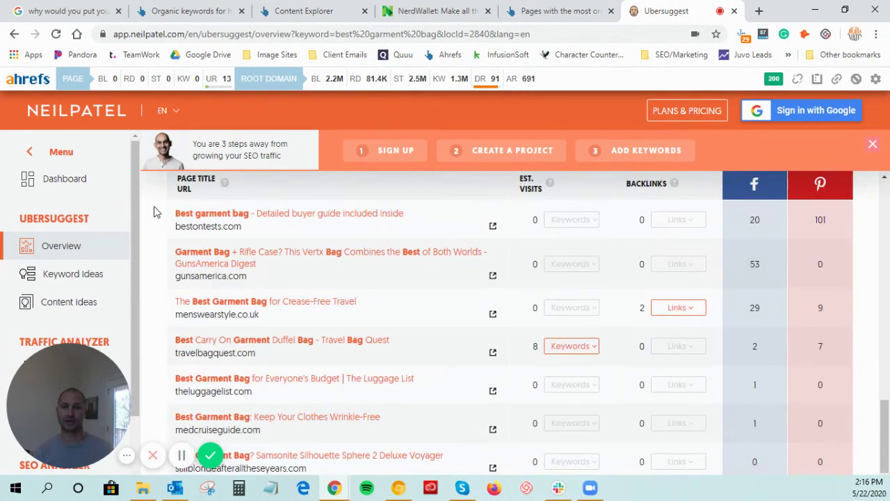
pyautogui.scroll(-1, 156, 212)
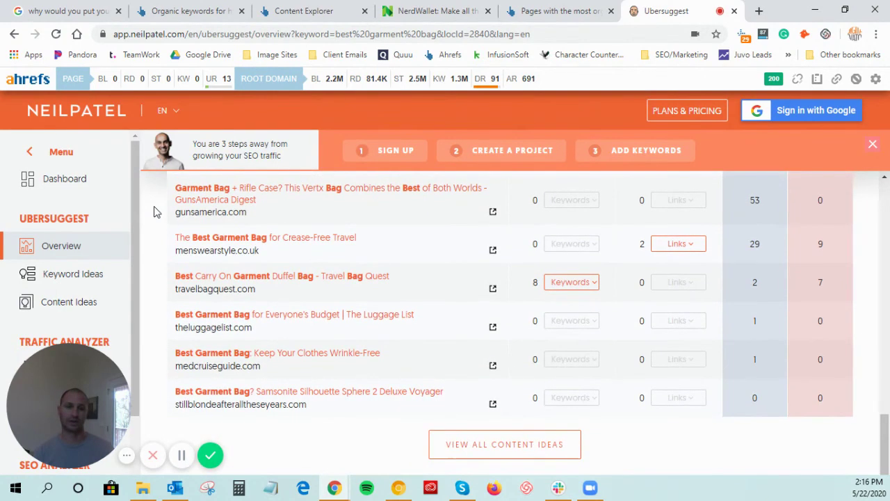
pyautogui.scroll(10, 155, 212)
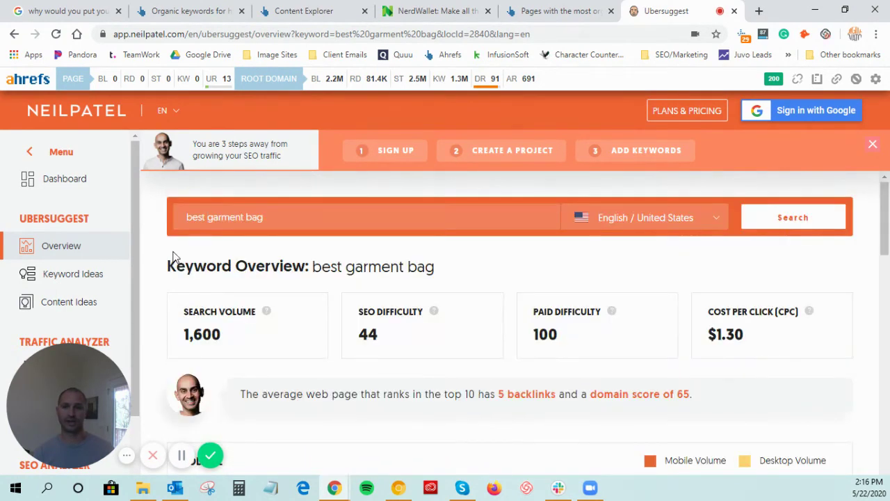